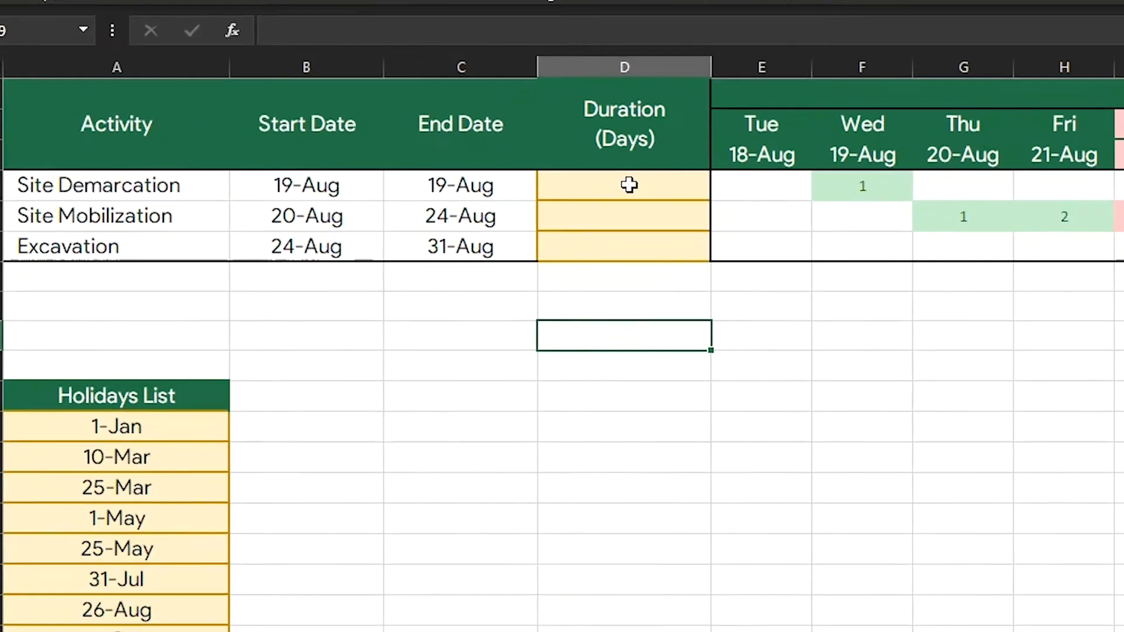
# Step: Calculate the Site Demarcation duration in D4 as end date minus start date with =C4-B4
pyautogui.click(339, 188)
pyautogui.write('=')
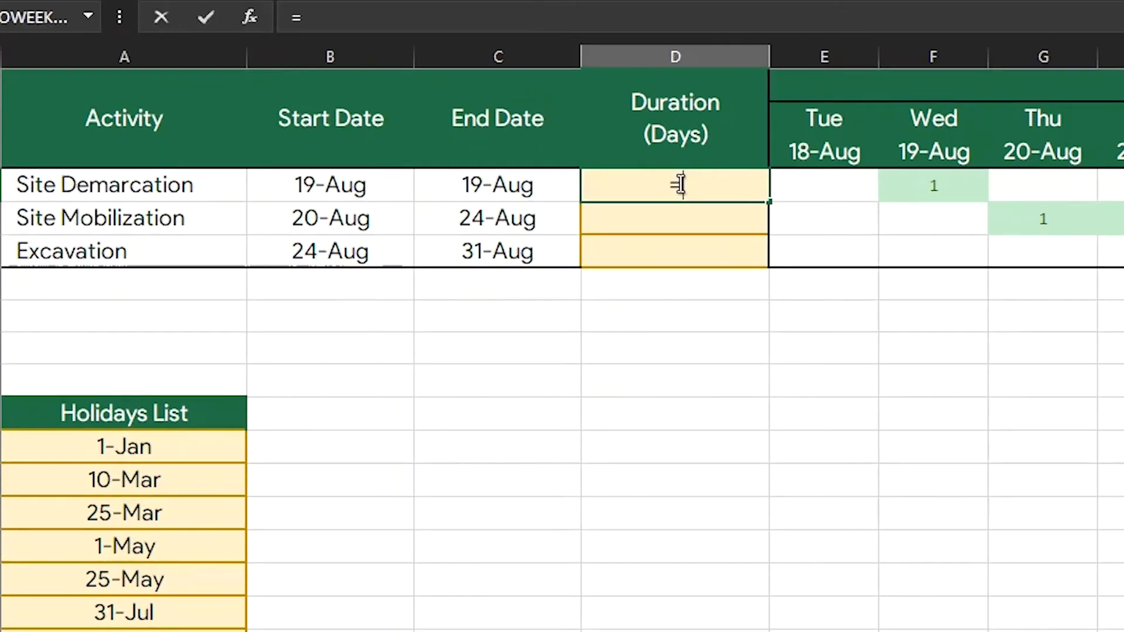
pyautogui.click(504, 185)
pyautogui.write('-')
pyautogui.click(389, 188)
pyautogui.press('Return')
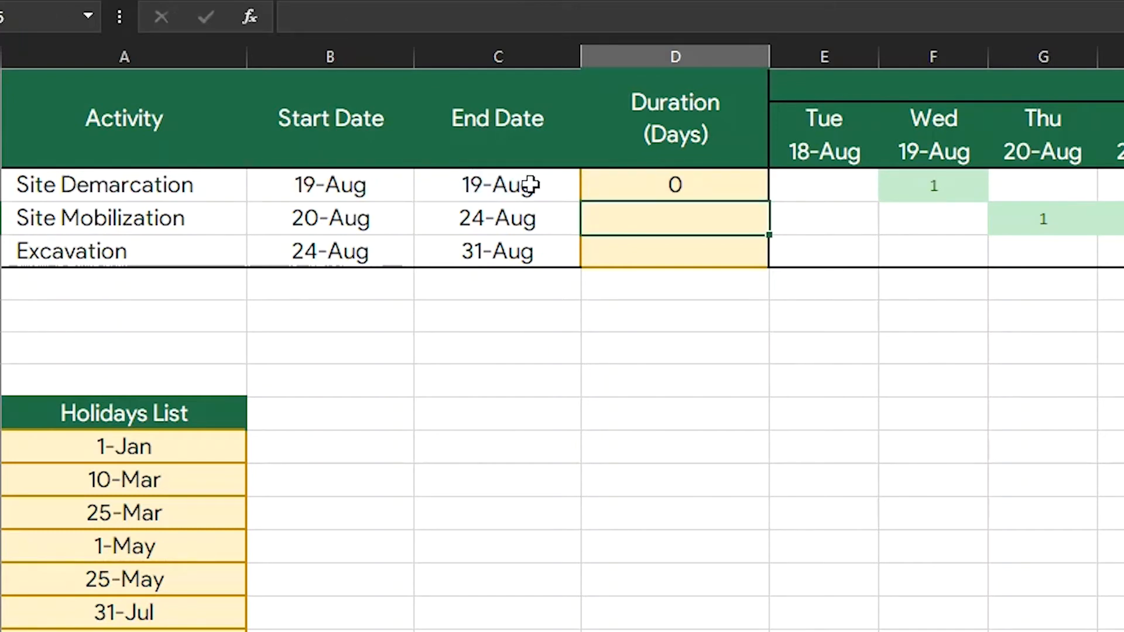
# Step: Change the D4 duration formula to =(C4-B4)+1 so that both the start and end days are counted
pyautogui.click(643, 193)
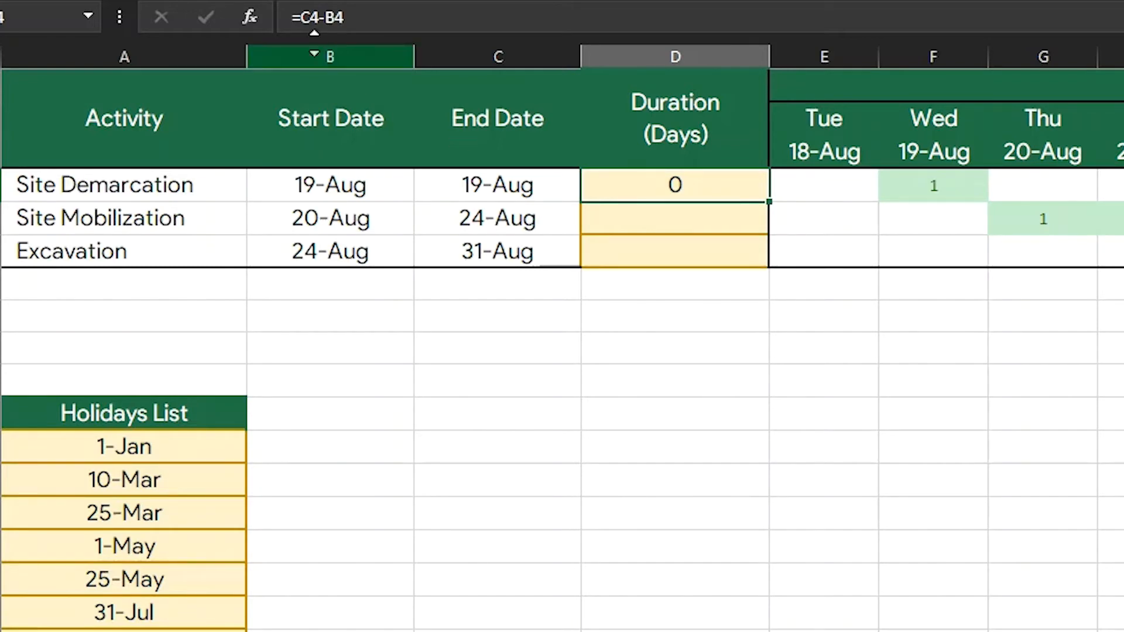
pyautogui.click(301, 18)
pyautogui.write('(')
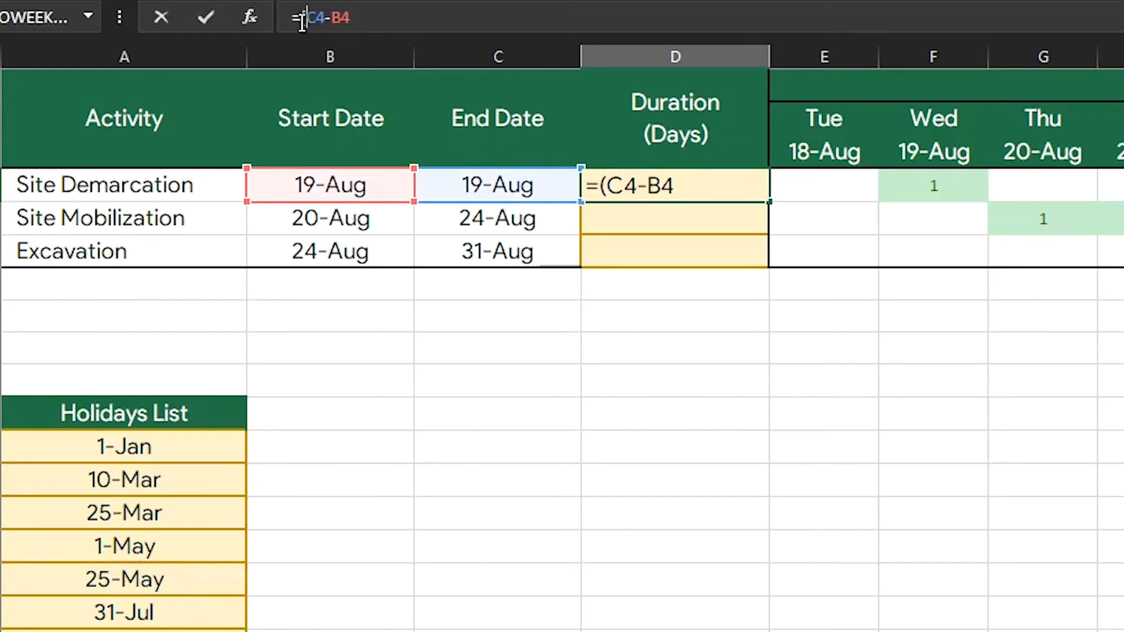
pyautogui.click(405, 20)
pyautogui.write(')+1')
pyautogui.press('Return')
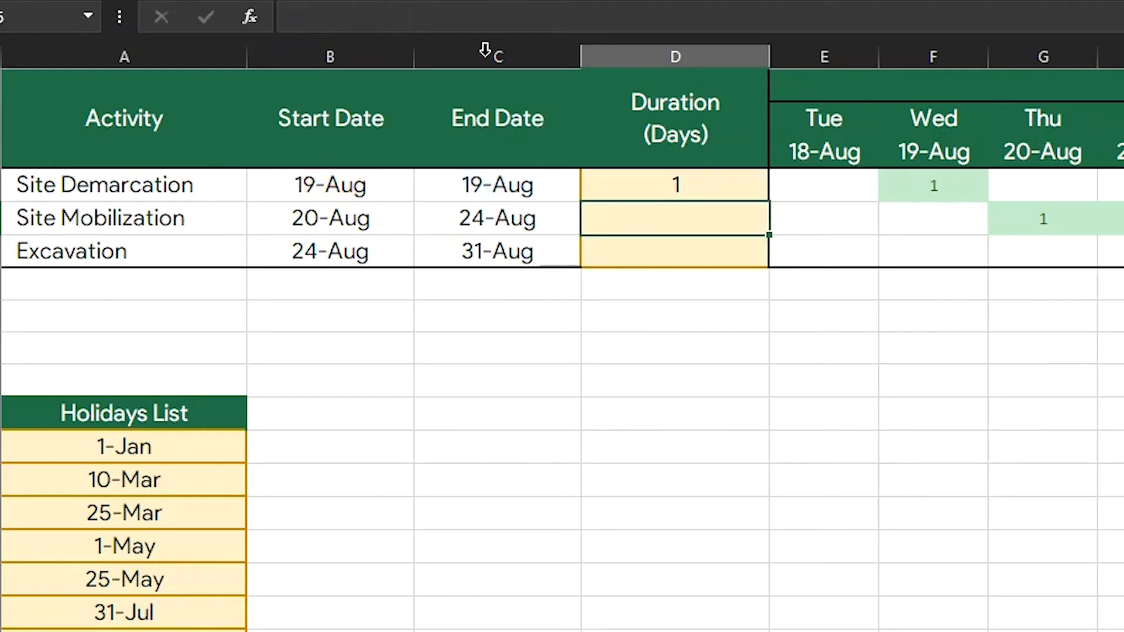
# Step: Clear D4 and begin a NETWORKDAYS formula there with B4 as the start date and C4 as the end date
pyautogui.click(720, 186)
pyautogui.press('Delete')
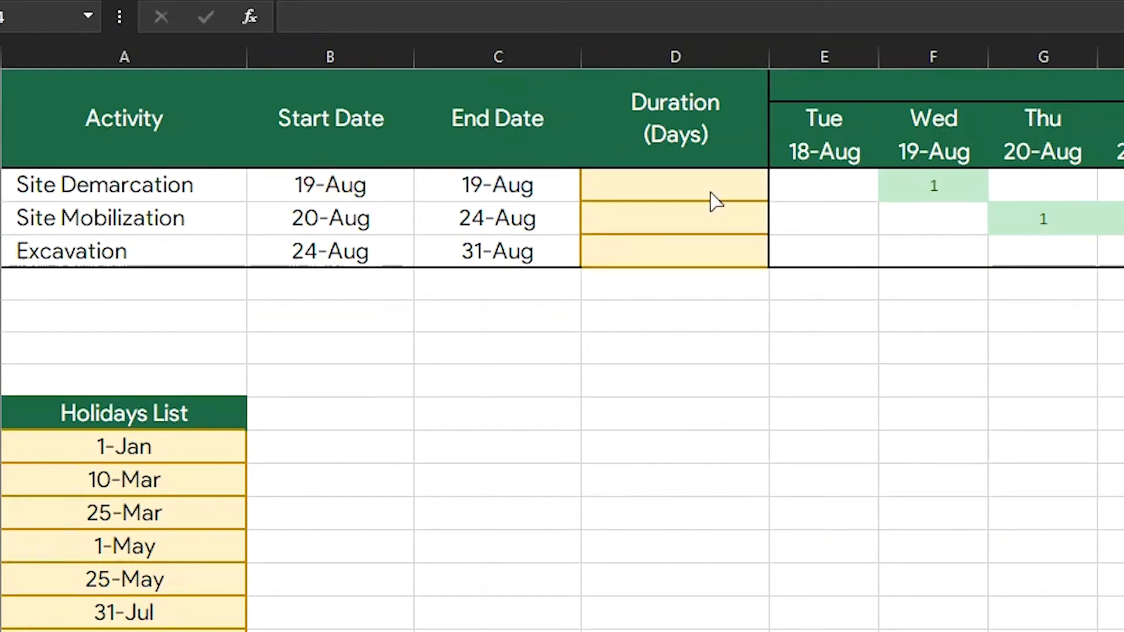
pyautogui.write('=network')
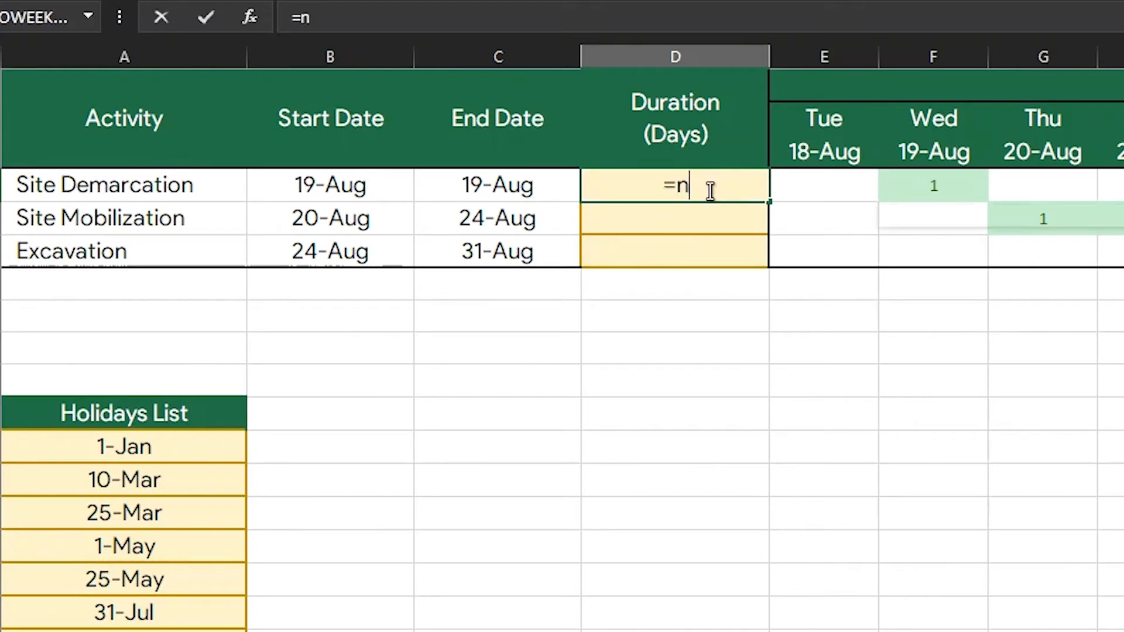
pyautogui.write('days(')
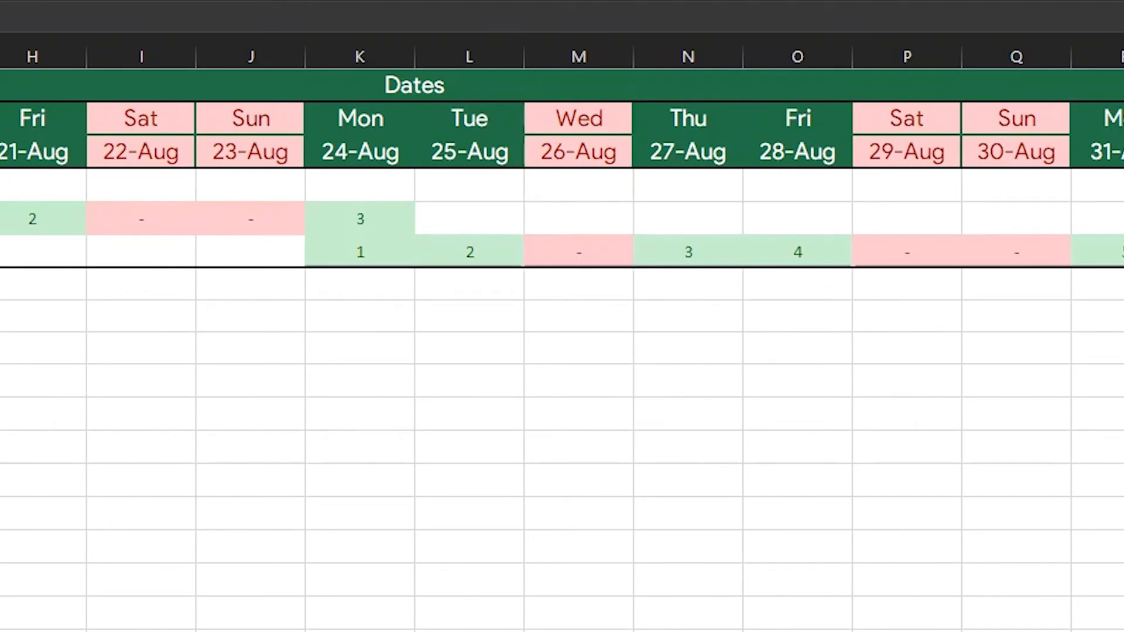
pyautogui.click(330, 185)
pyautogui.write(',')
pyautogui.click(470, 184)
# Step: Complete the D4 formula with "26-Aug" as the holiday and fill it down to D6
pyautogui.write(',')
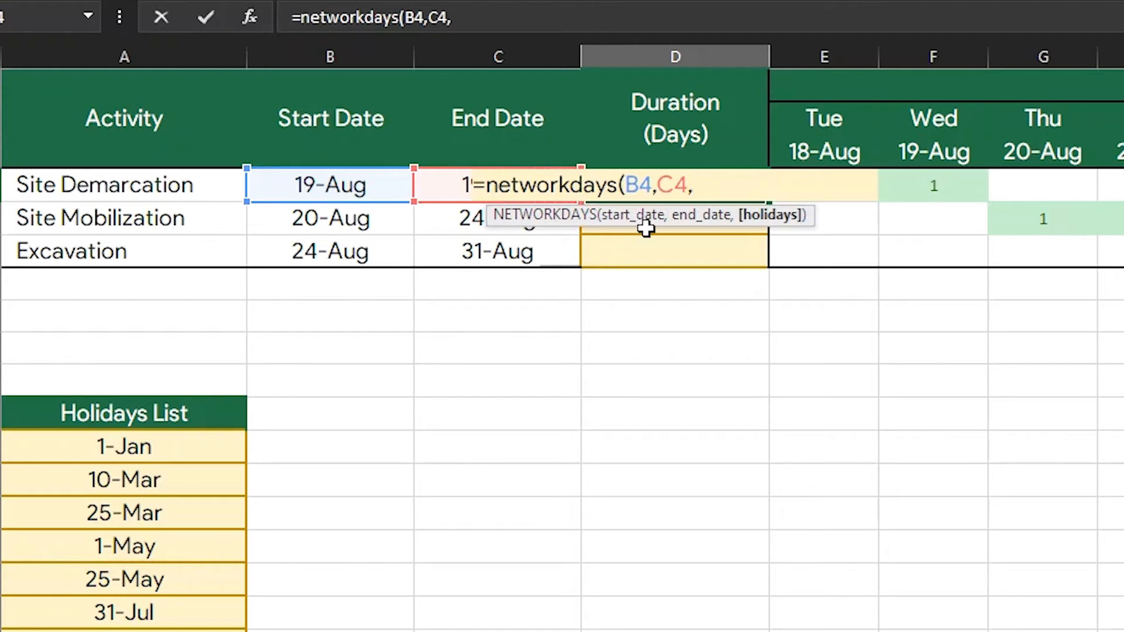
pyautogui.write('"')
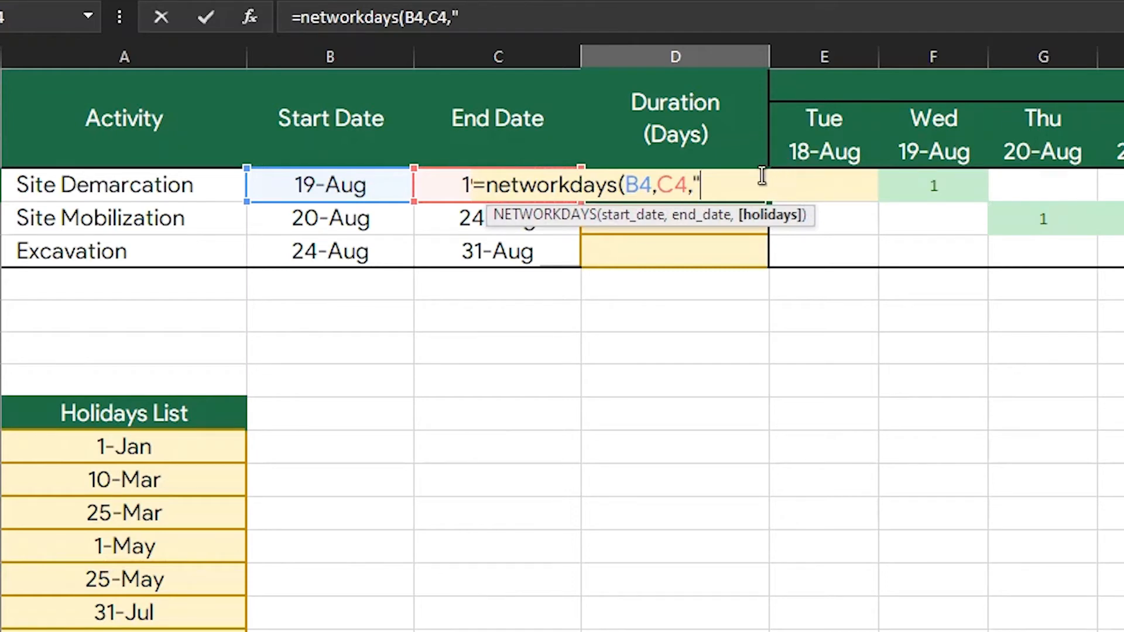
pyautogui.write('26-Aug")')
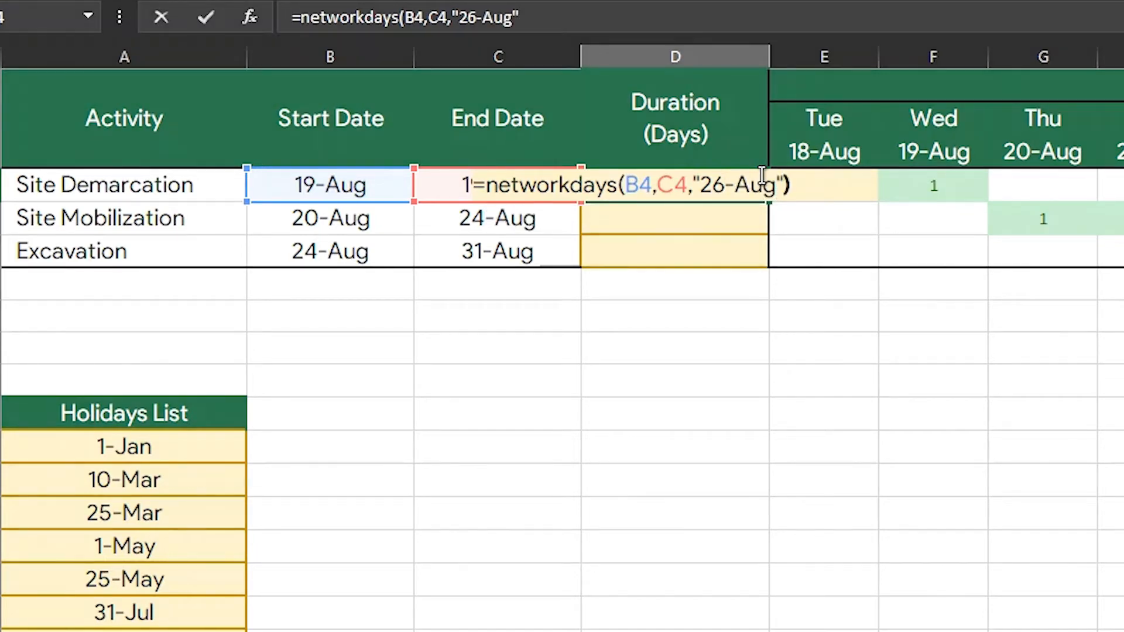
pyautogui.hotkey('ctrl', 'Return')
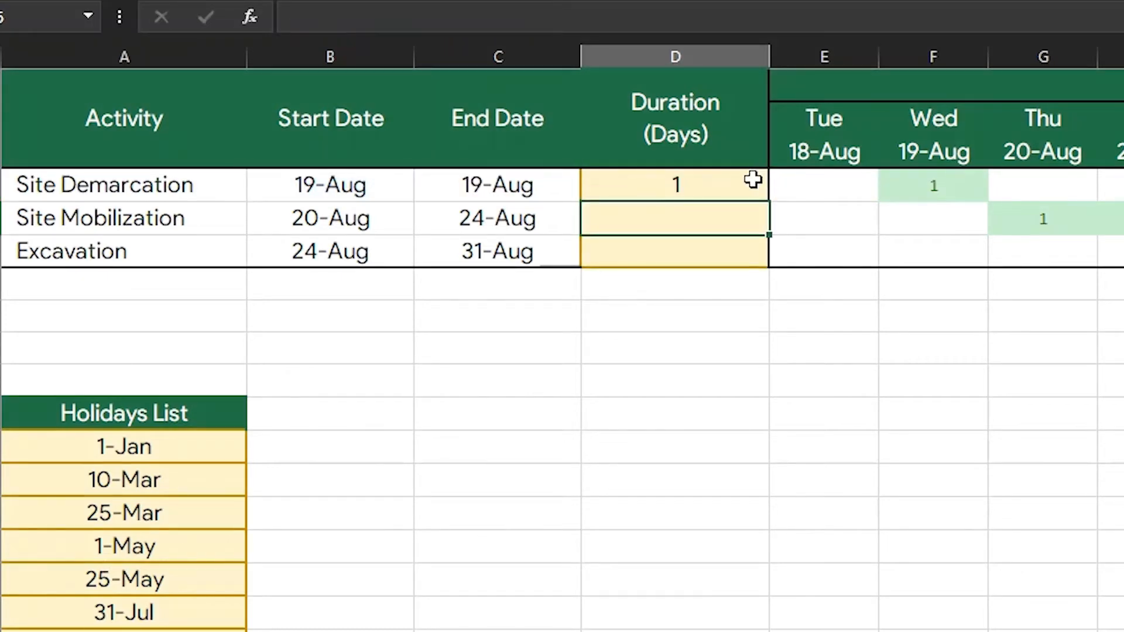
pyautogui.doubleClick(767, 199)
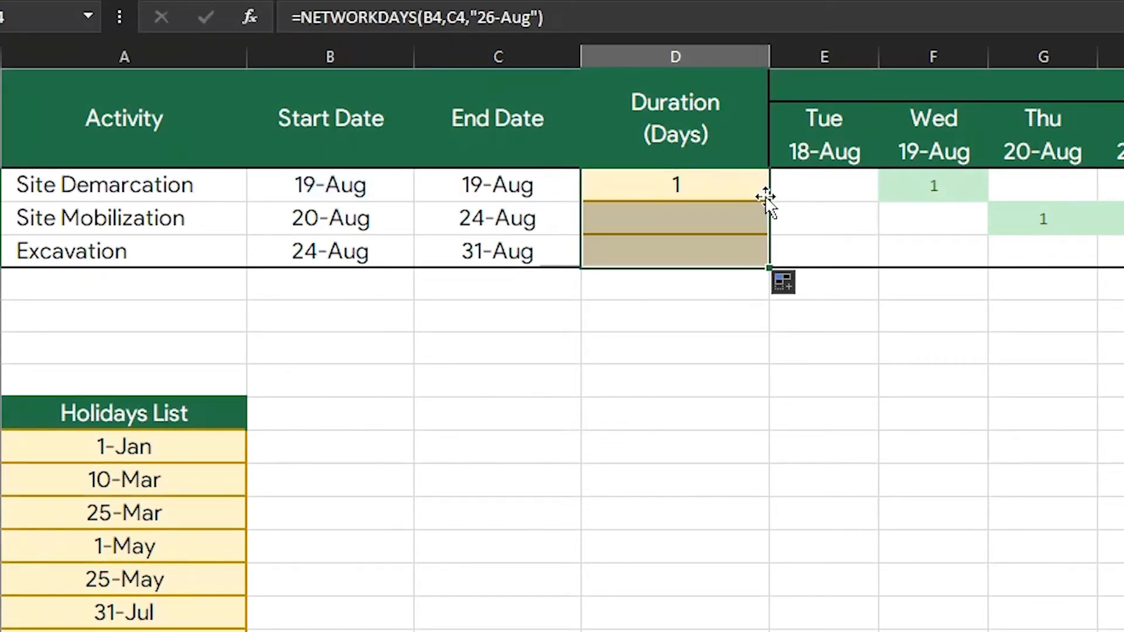
pyautogui.click(805, 219)
# Step: Replace the "26-Aug" holiday in the D4 formula with the absolute Holidays List range $A$12:$A$21
pyautogui.click(717, 184)
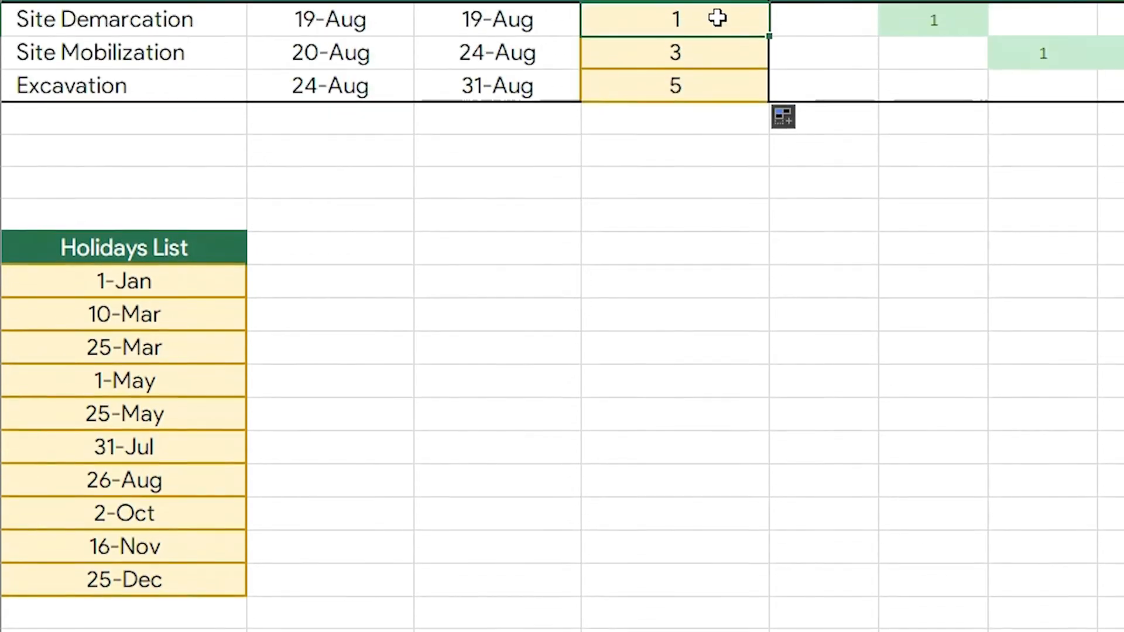
pyautogui.doubleClick(717, 184)
pyautogui.moveTo(822, 183); pyautogui.dragTo(732, 180)
pyautogui.press('BackSpace')
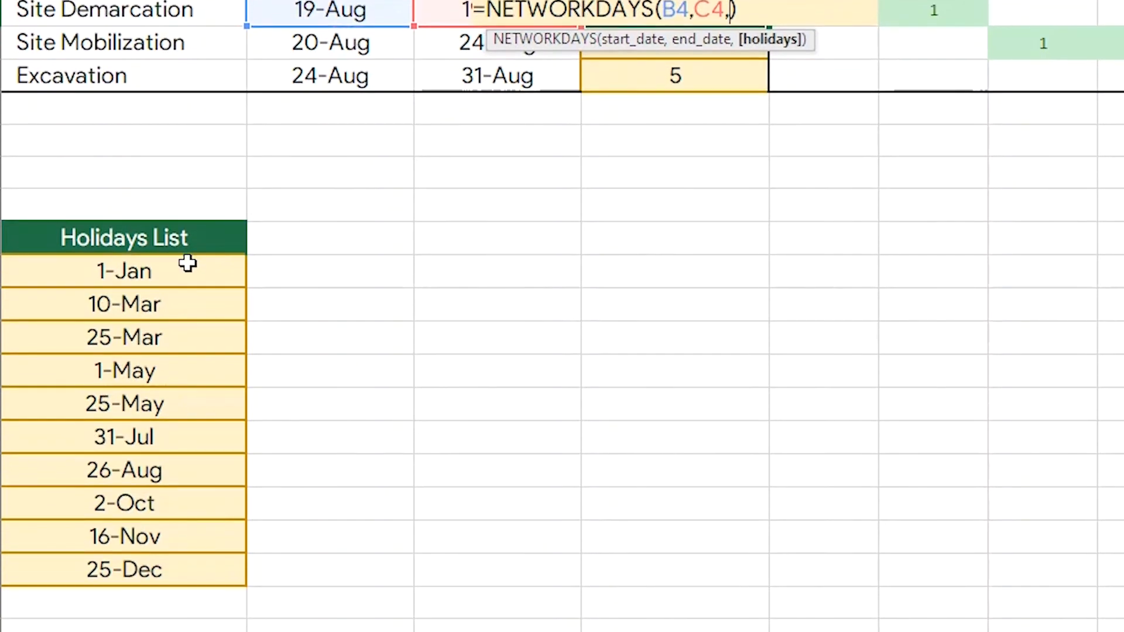
pyautogui.click(185, 440)
pyautogui.moveTo(177, 348); pyautogui.dragTo(171, 572)
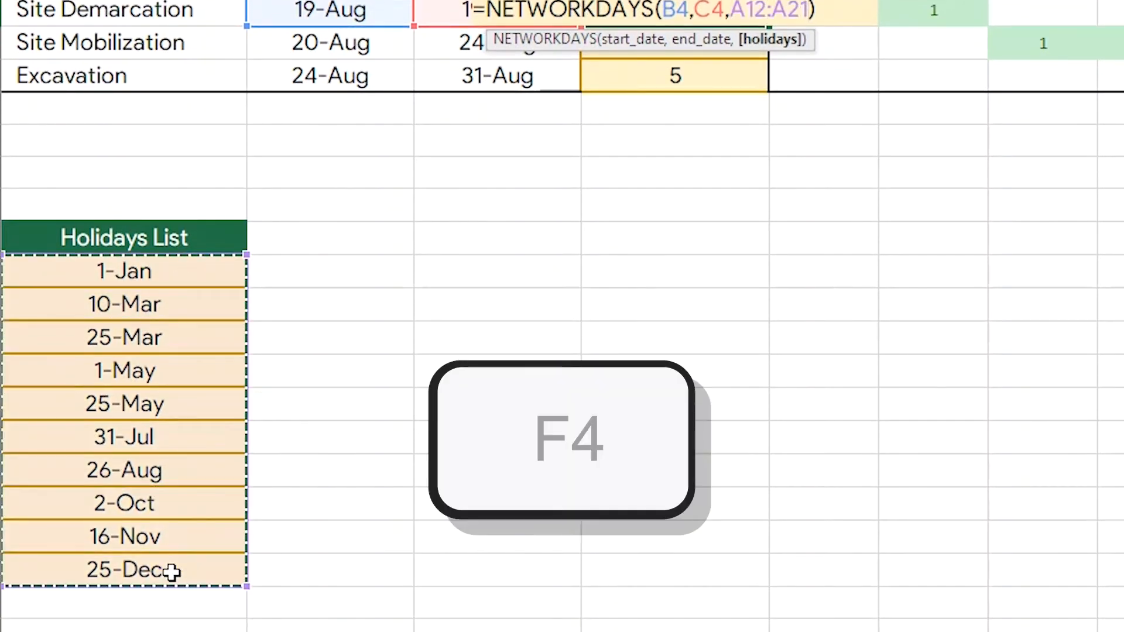
pyautogui.press('F4')
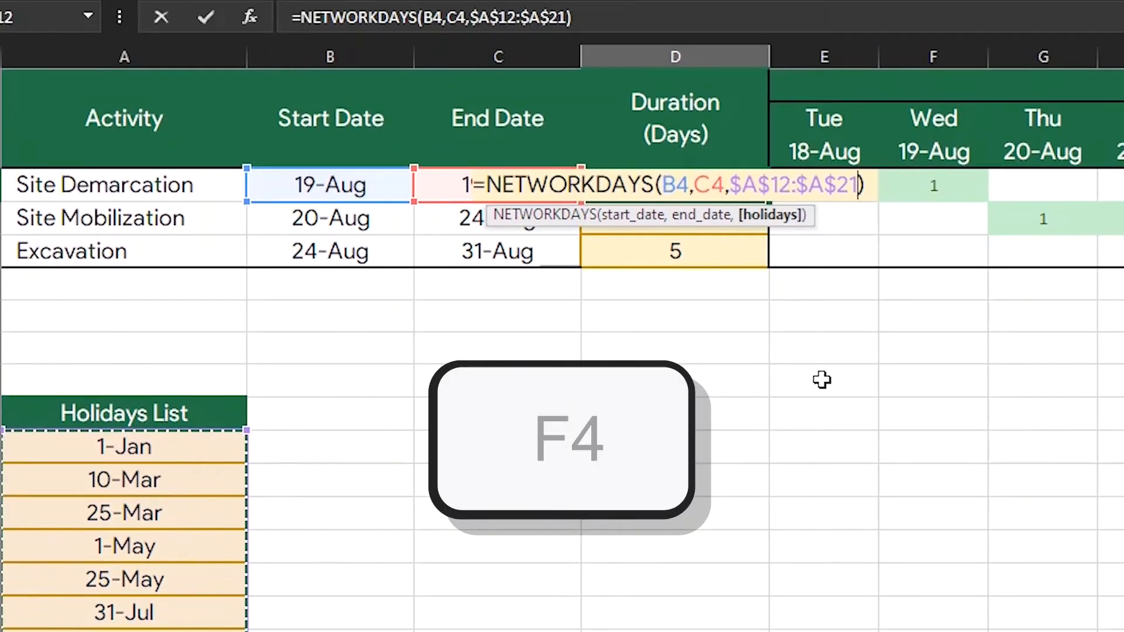
pyautogui.press('Return')
# Step: Fill the updated NETWORKDAYS formula from D4 down through D6
pyautogui.click(739, 180)
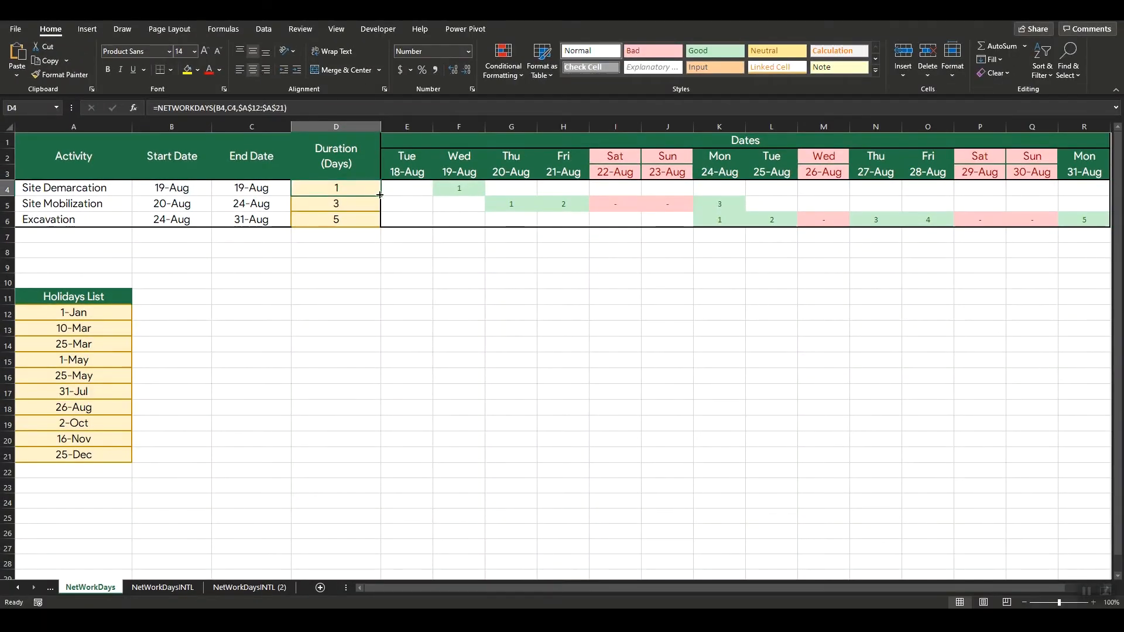
pyautogui.doubleClick(380, 196)
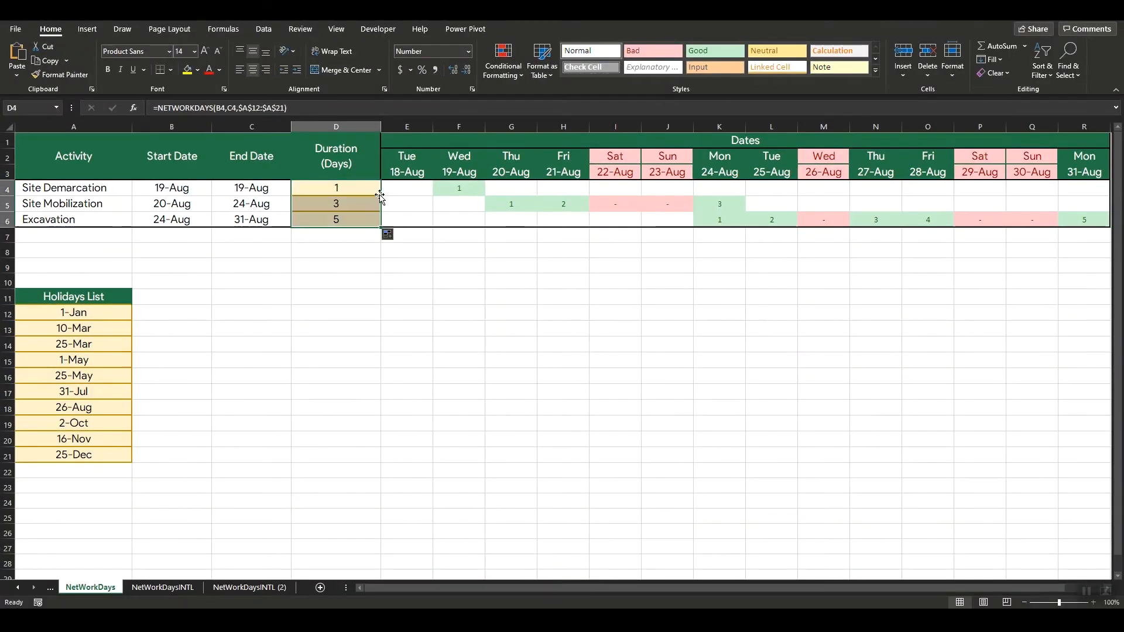
pyautogui.click(352, 251)
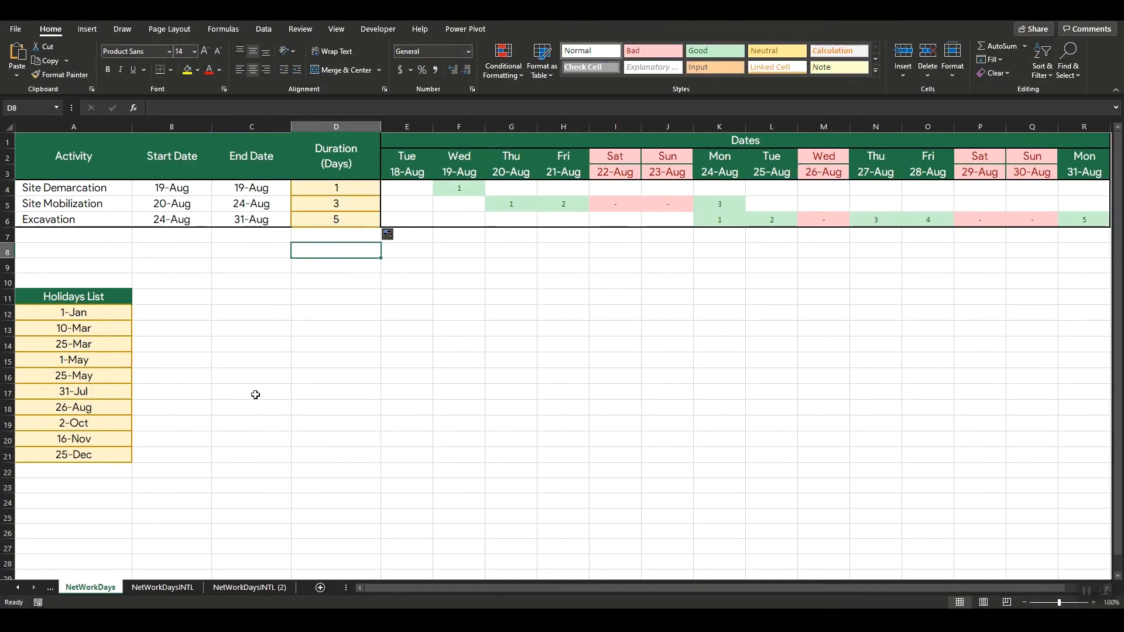
# Step: On the NetWorkDaysINTL sheet, begin a NETWORKDAYS.INTL formula in D4 with start date B4 and end date C4
pyautogui.click(174, 588)
pyautogui.click(353, 279)
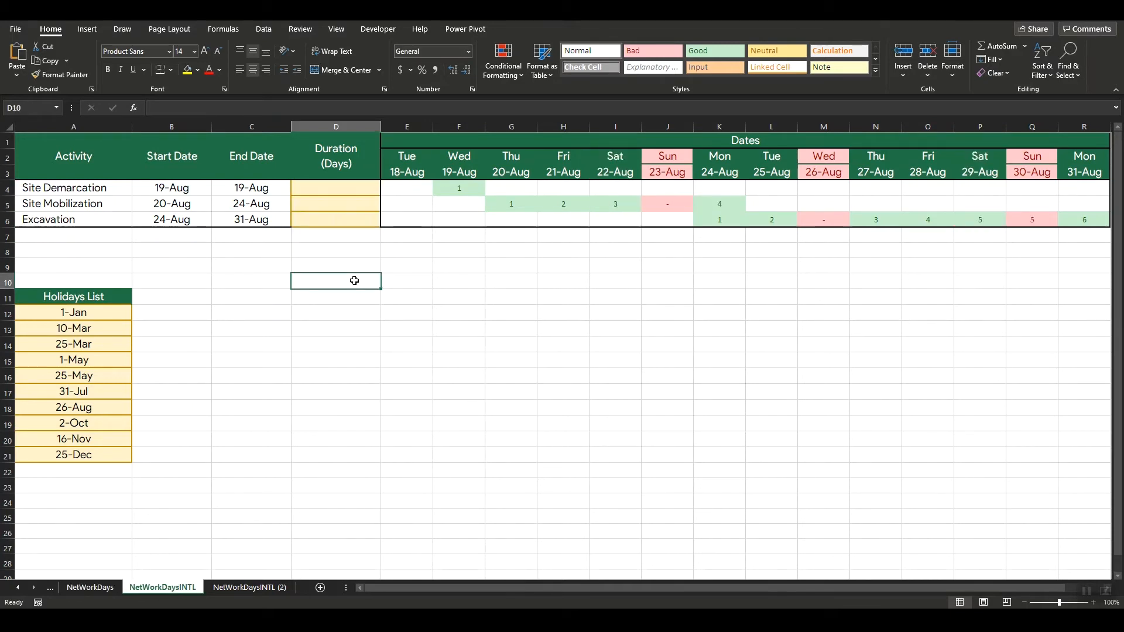
pyautogui.click(343, 188)
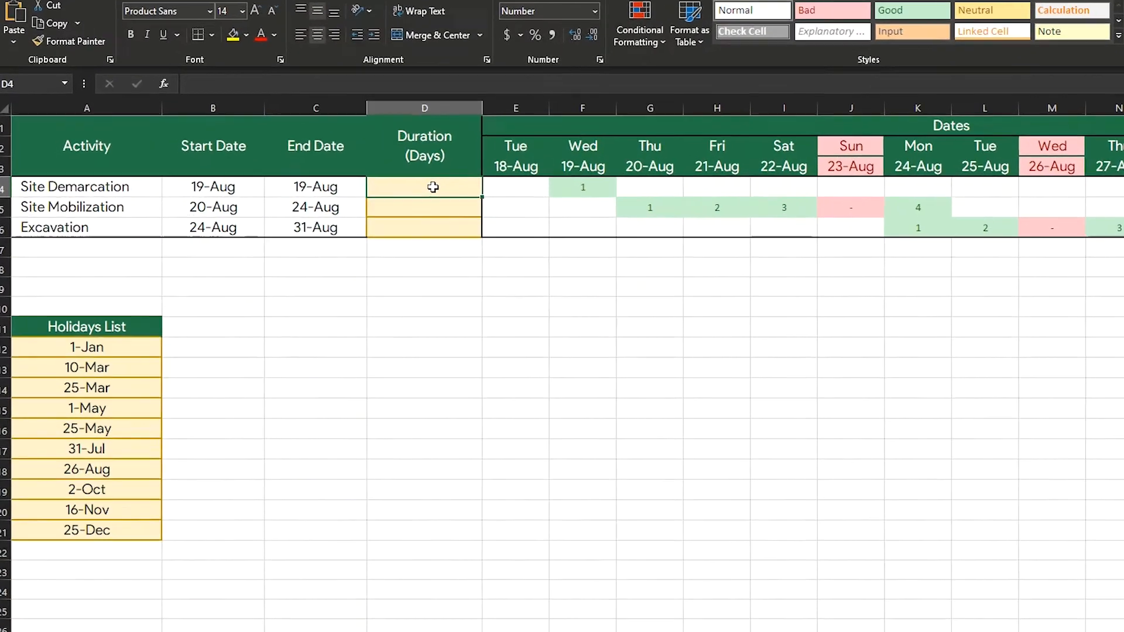
pyautogui.write('=ne')
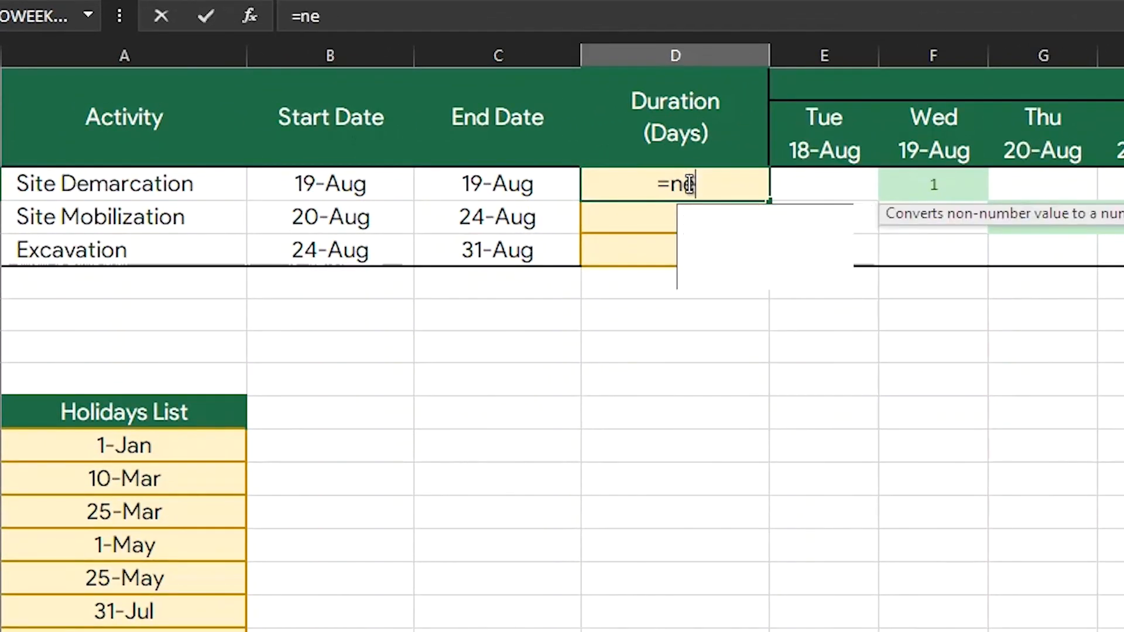
pyautogui.write('tworkdays.intl(')
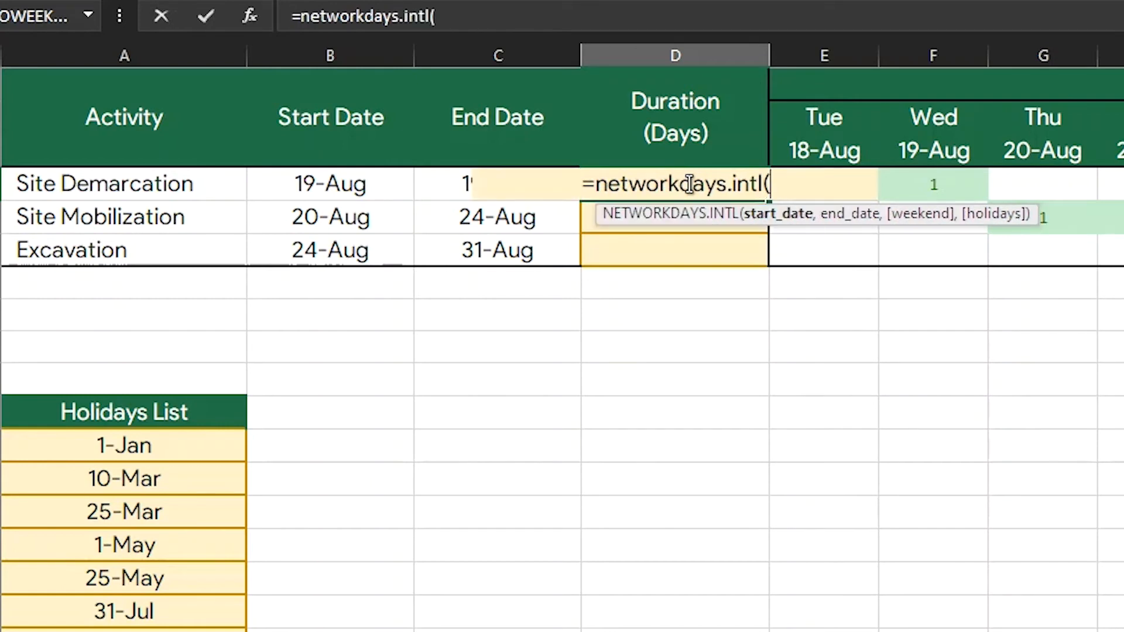
pyautogui.click(335, 187)
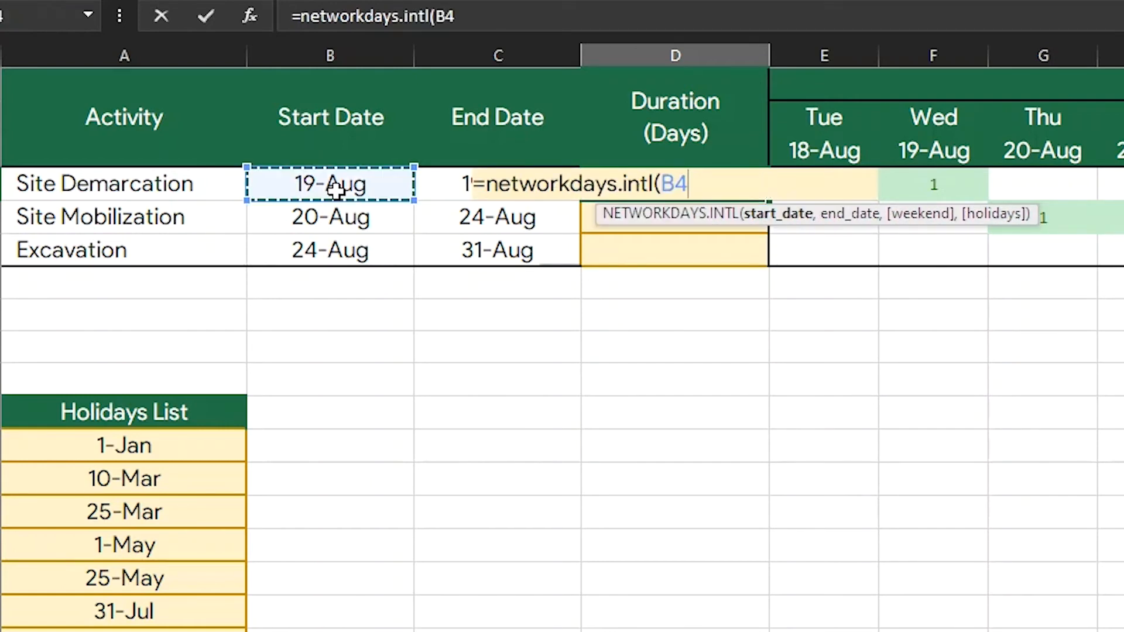
pyautogui.write(',')
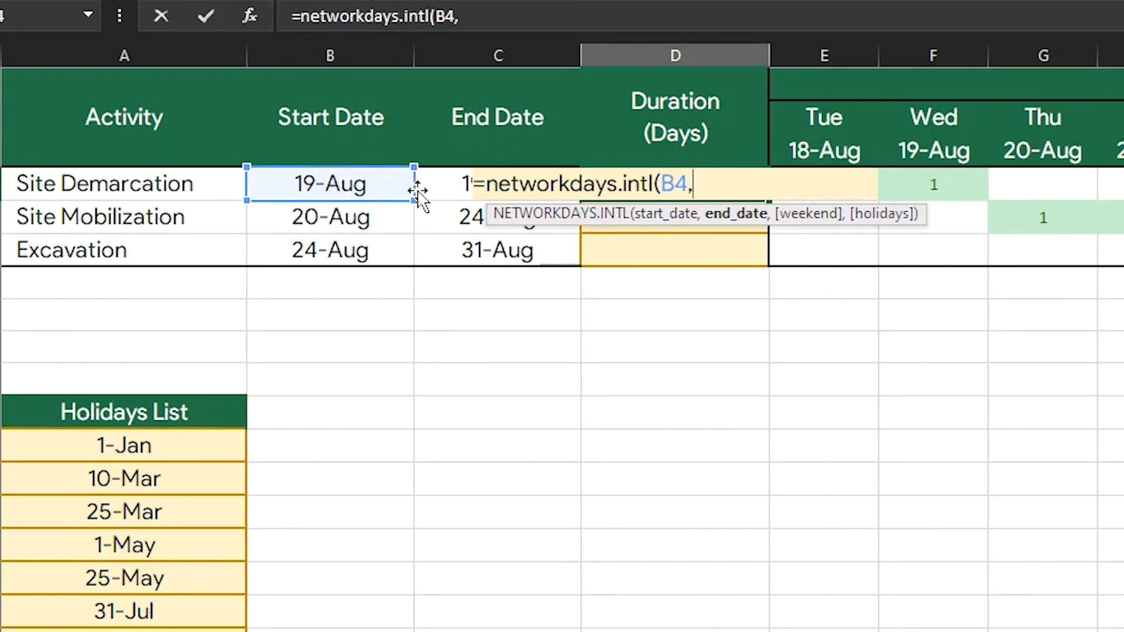
pyautogui.click(443, 187)
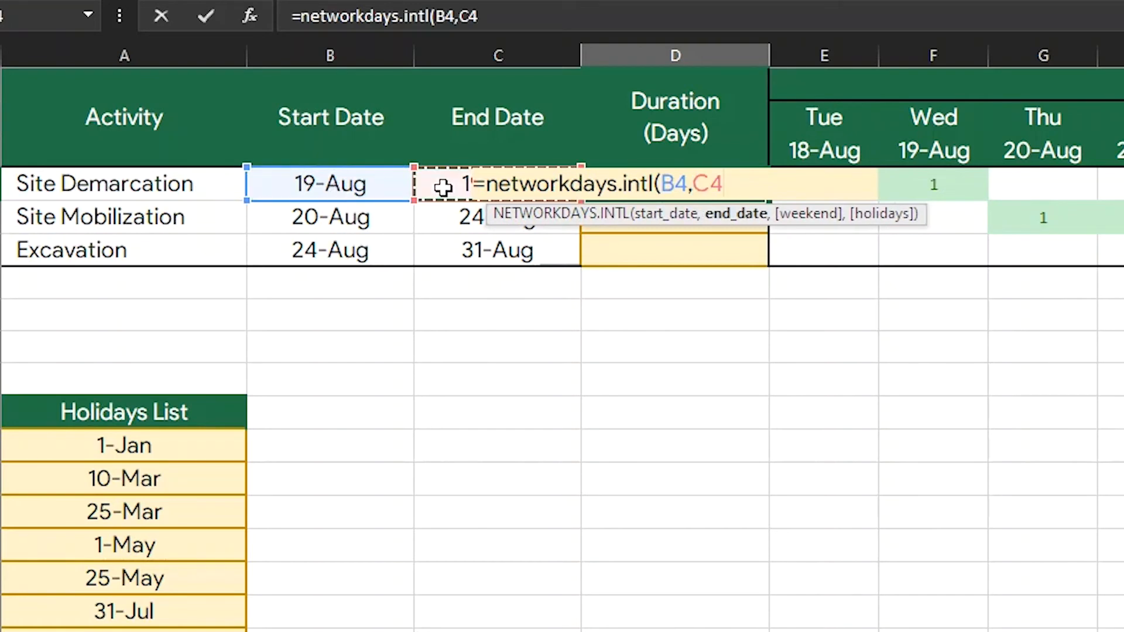
pyautogui.write(',')
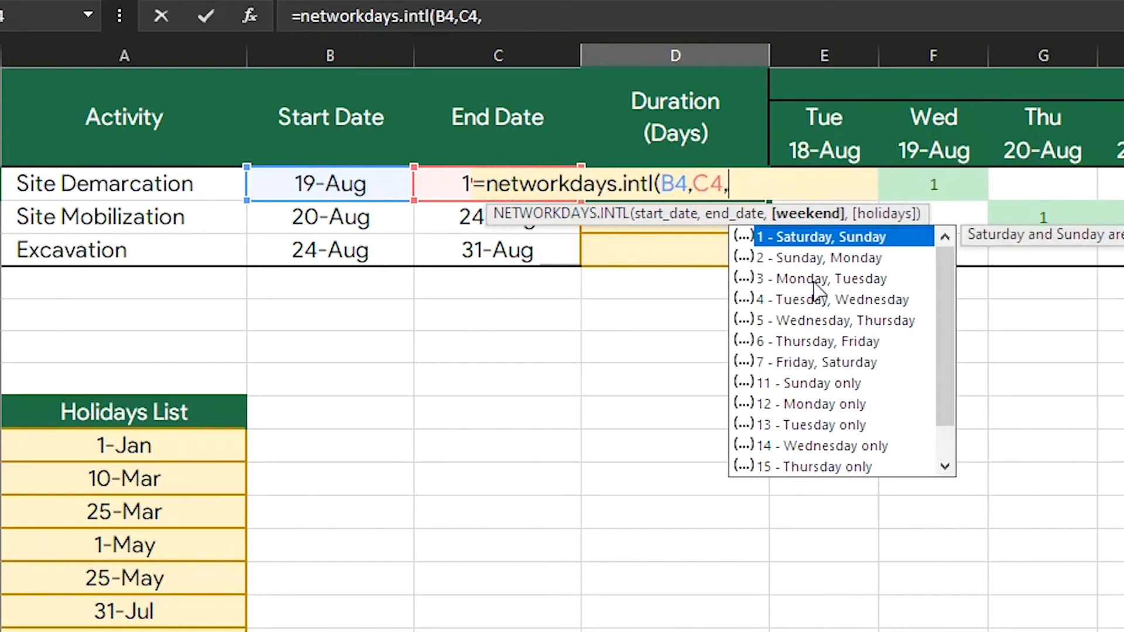
# Step: Complete the D4 formula with weekend option 11 (Sunday only) and the absolute holidays range $A$12:$A$21
pyautogui.doubleClick(826, 384)
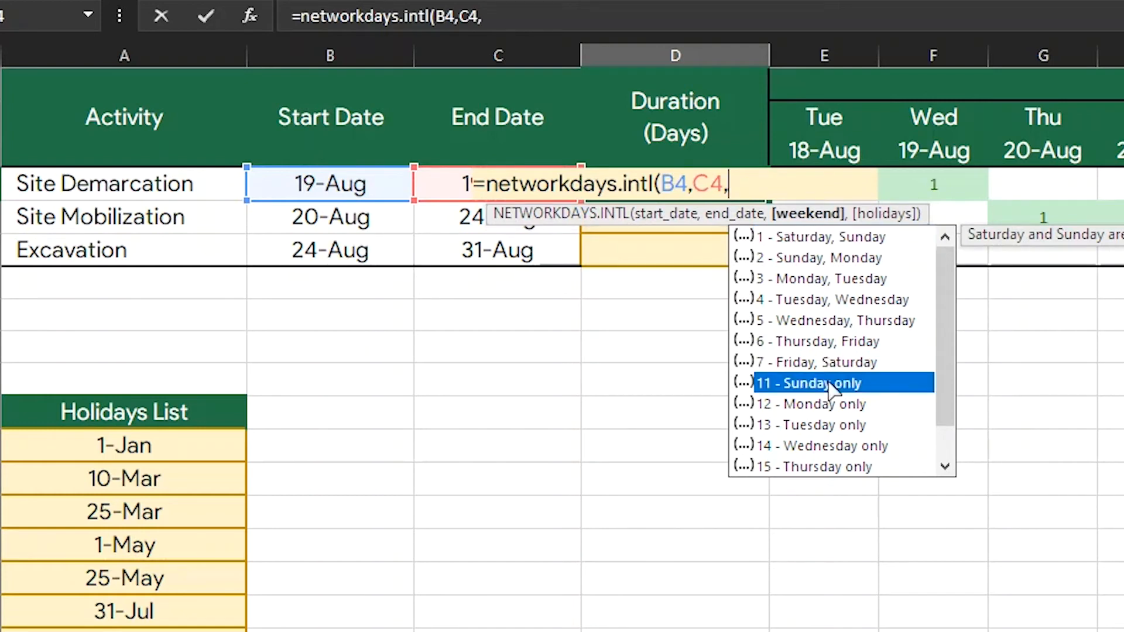
pyautogui.click(764, 186)
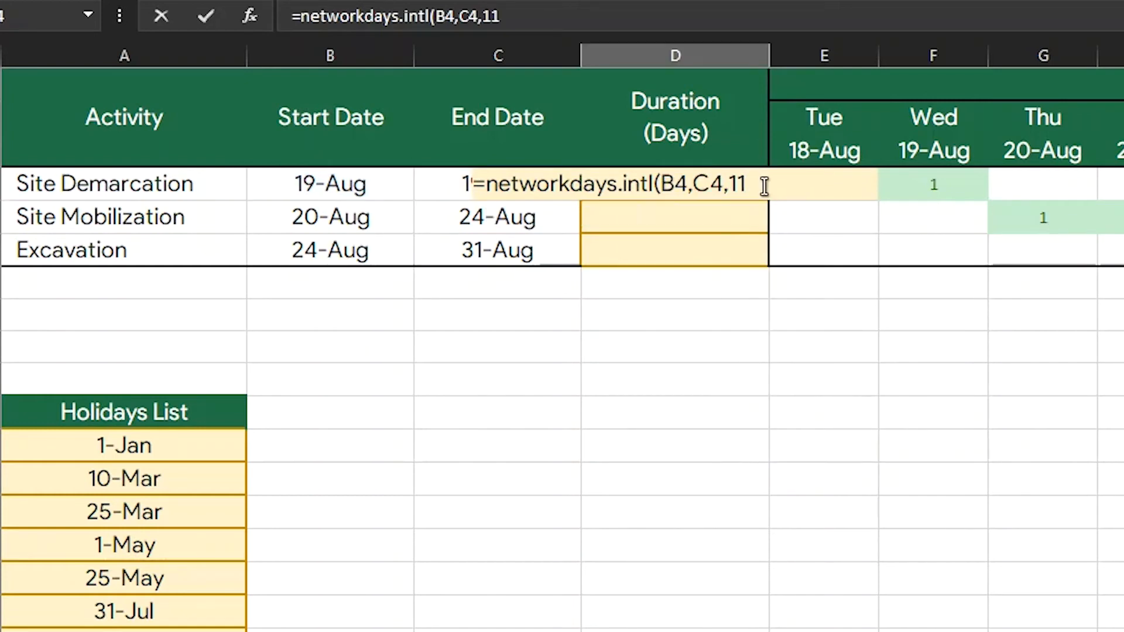
pyautogui.write(',')
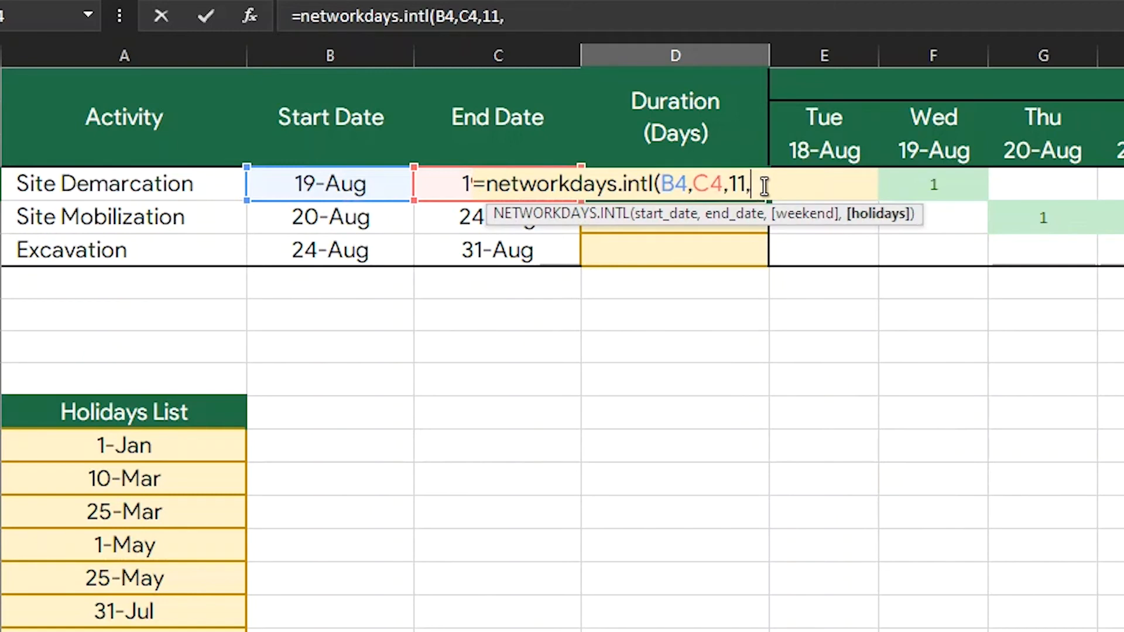
pyautogui.moveTo(223, 438); pyautogui.dragTo(213, 631)
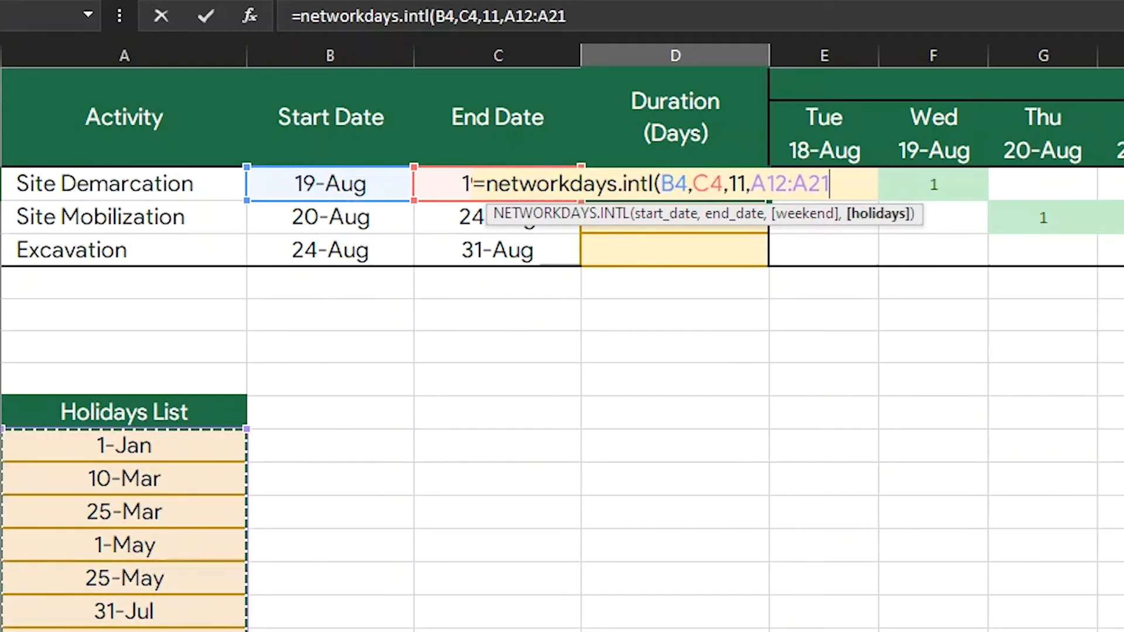
pyautogui.press('F4')
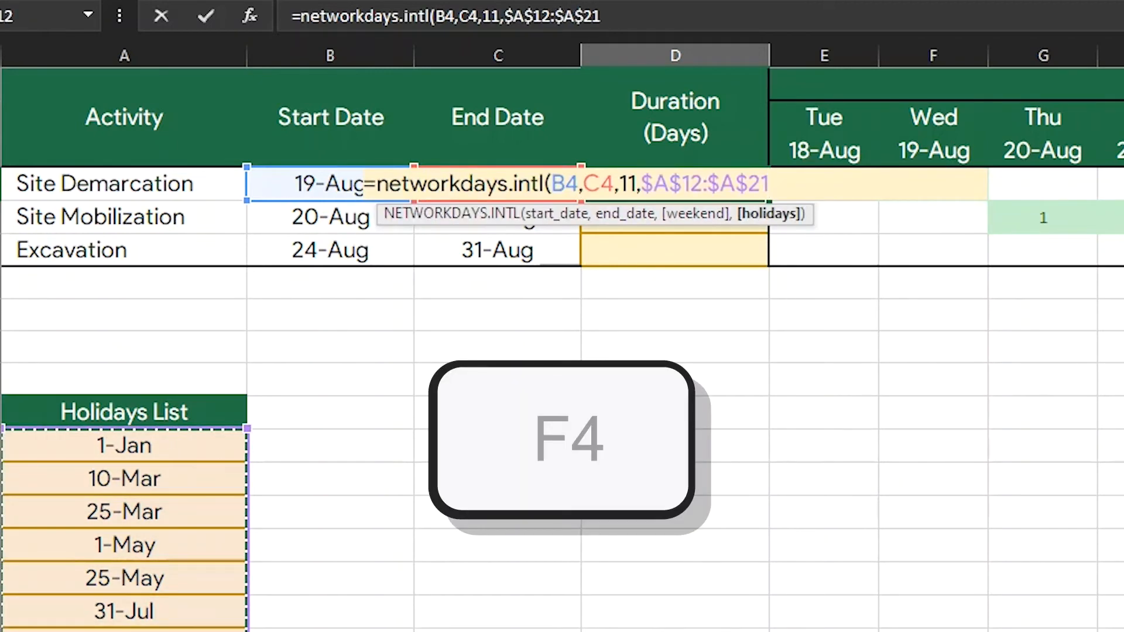
pyautogui.write(')')
pyautogui.press('Return')
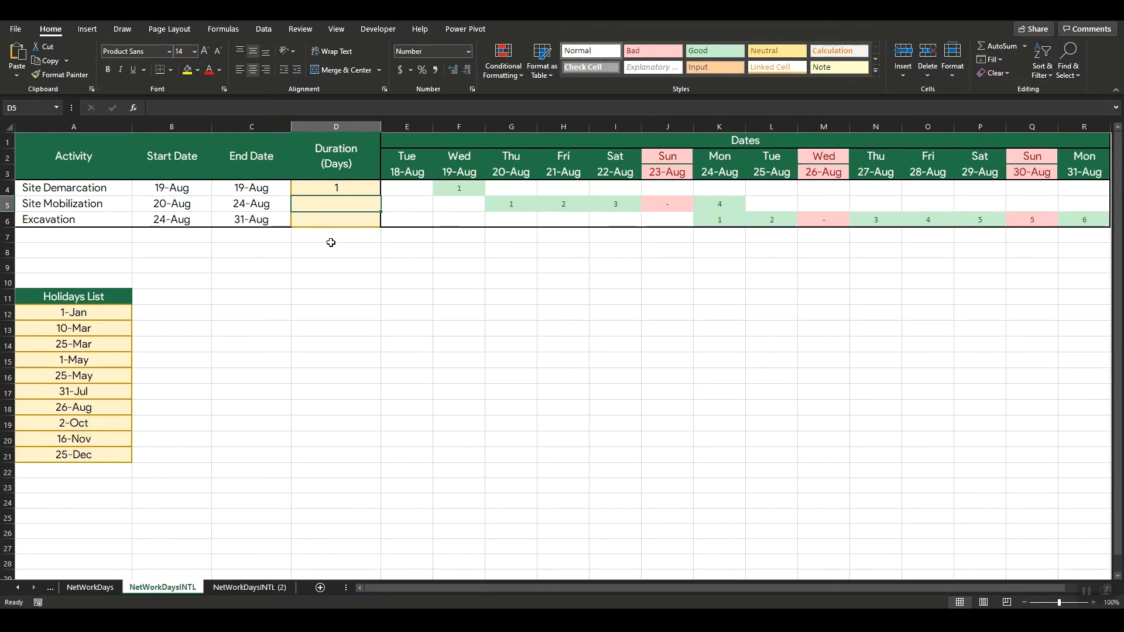
# Step: Fill the NETWORKDAYS.INTL formula from D4 down to the Site Mobilization and Excavation rows
pyautogui.click(364, 187)
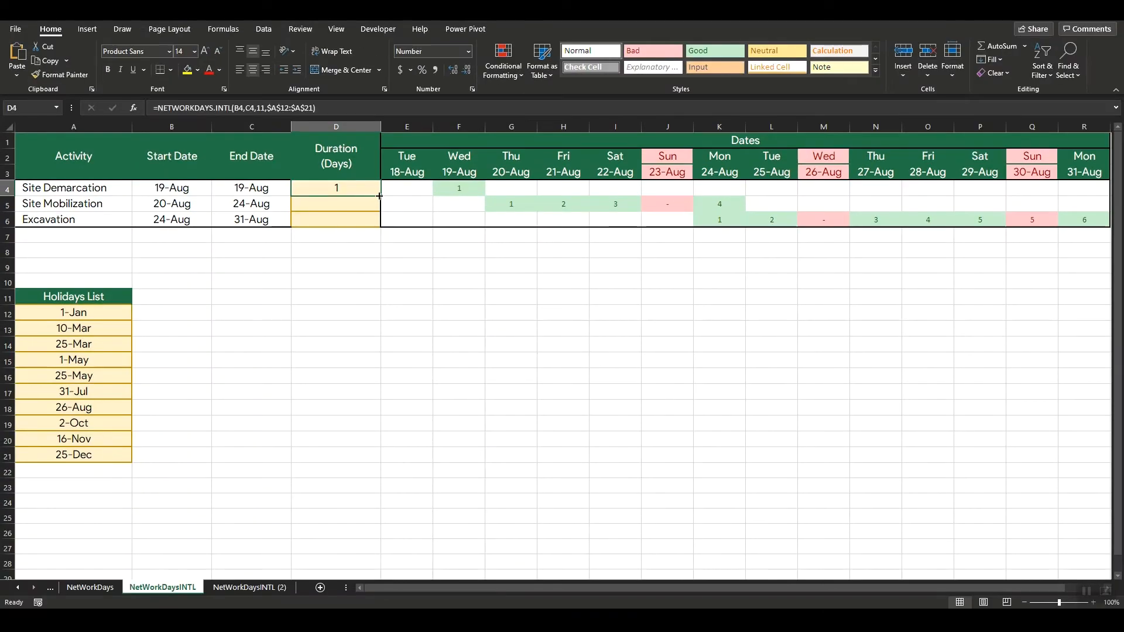
pyautogui.doubleClick(379, 196)
pyautogui.click(387, 251)
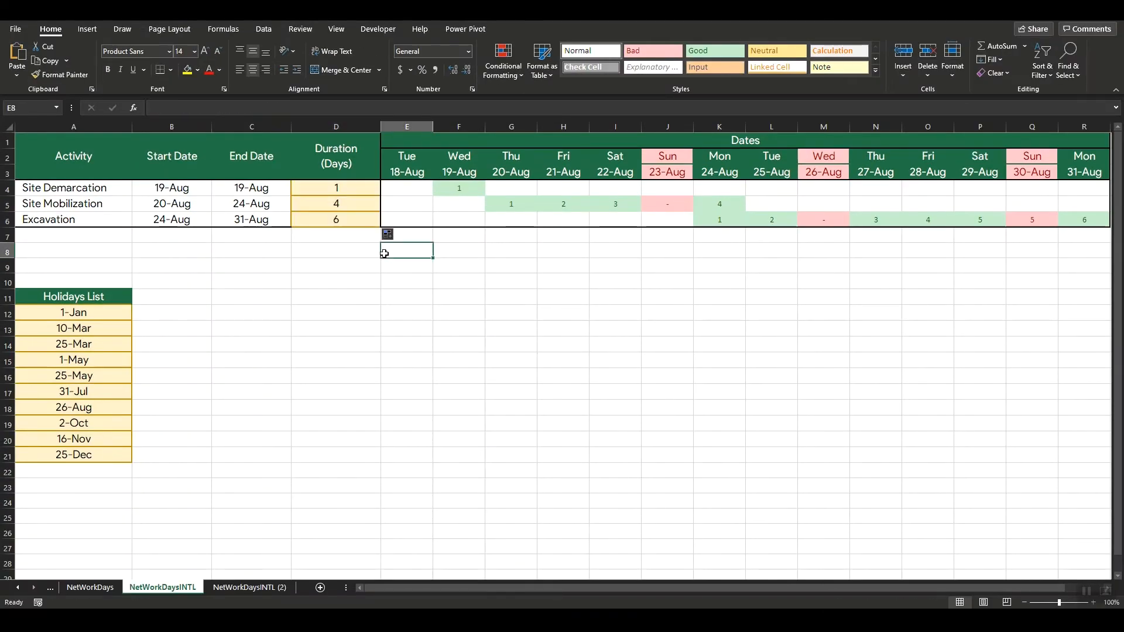
# Step: On the NetWorkDaysINTL (2) sheet, begin a NETWORKDAYS.INTL formula in D4 with start date B4 and end date C4
pyautogui.click(257, 587)
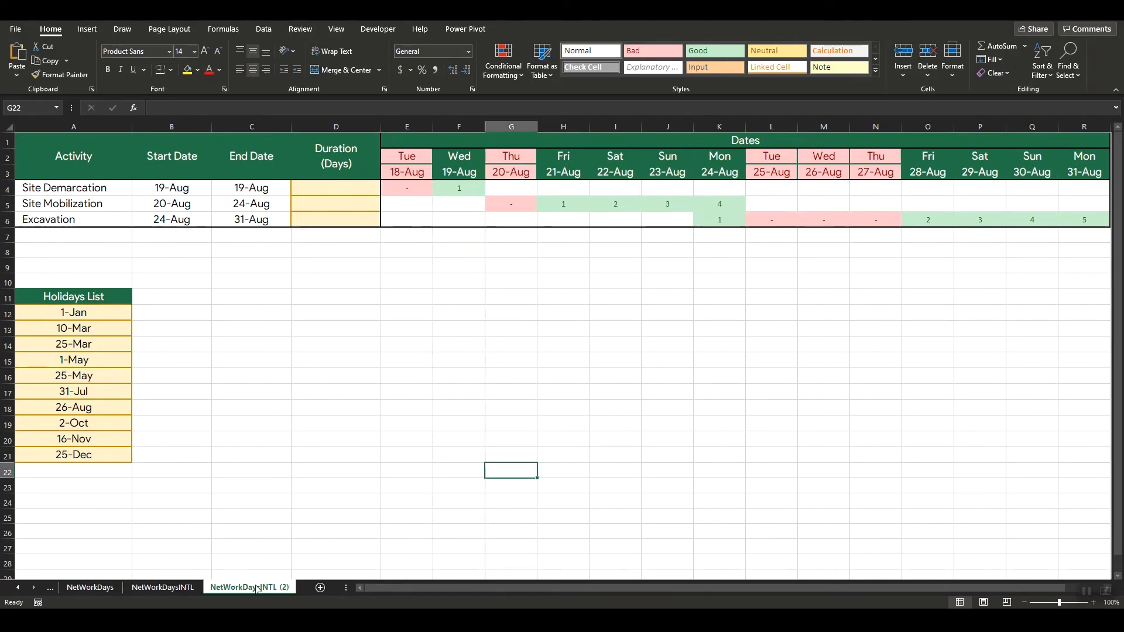
pyautogui.click(337, 191)
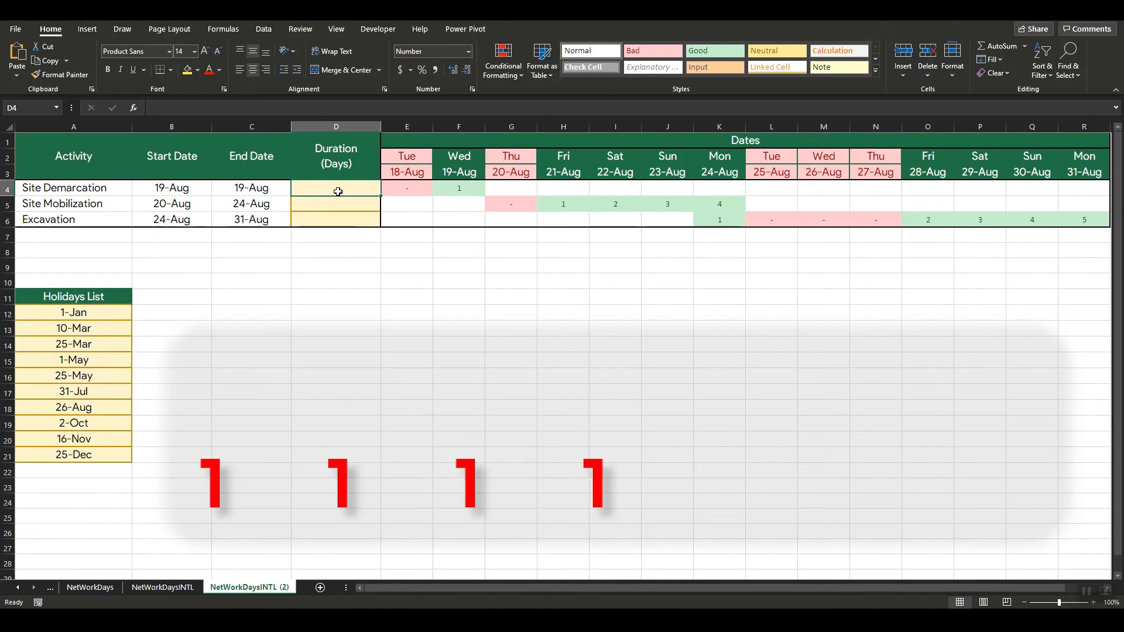
pyautogui.write('=network')
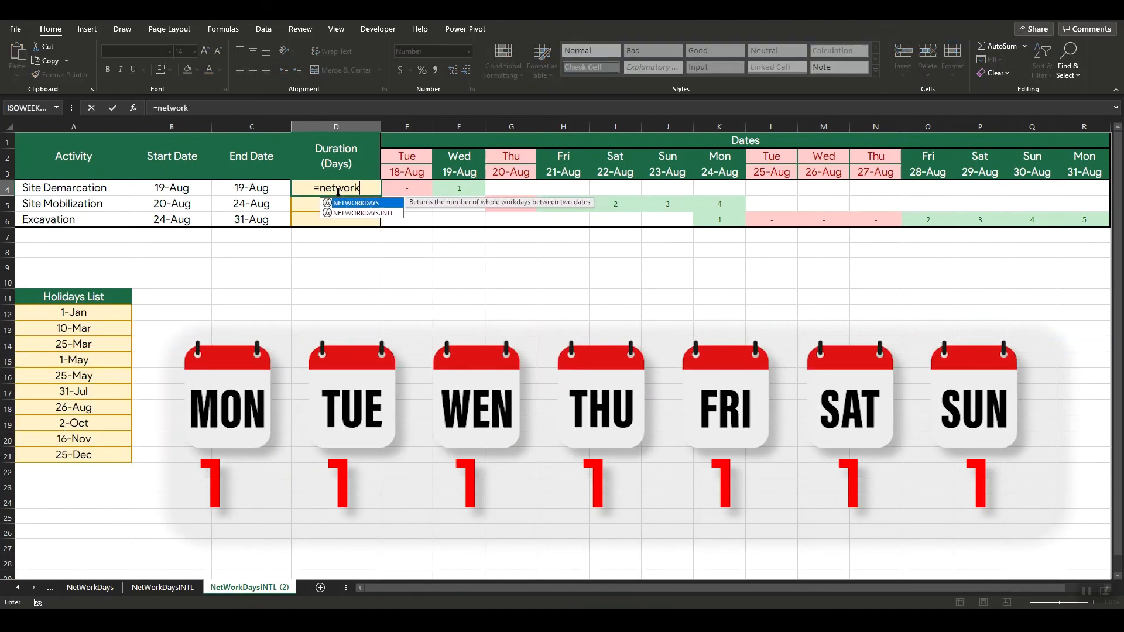
pyautogui.write('days')
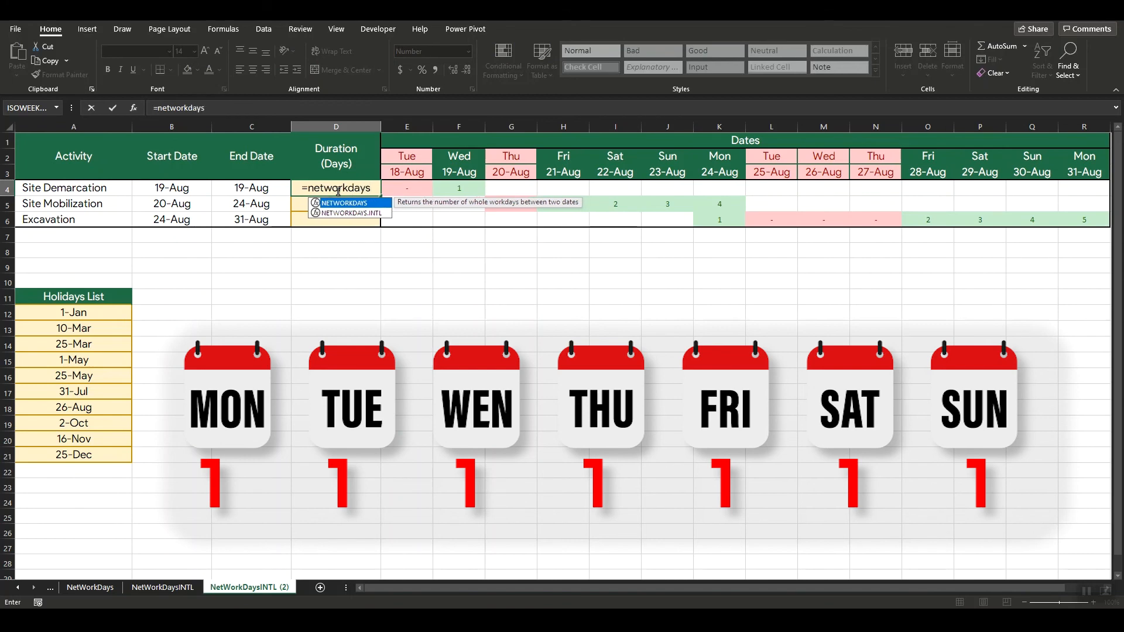
pyautogui.write('.intl(')
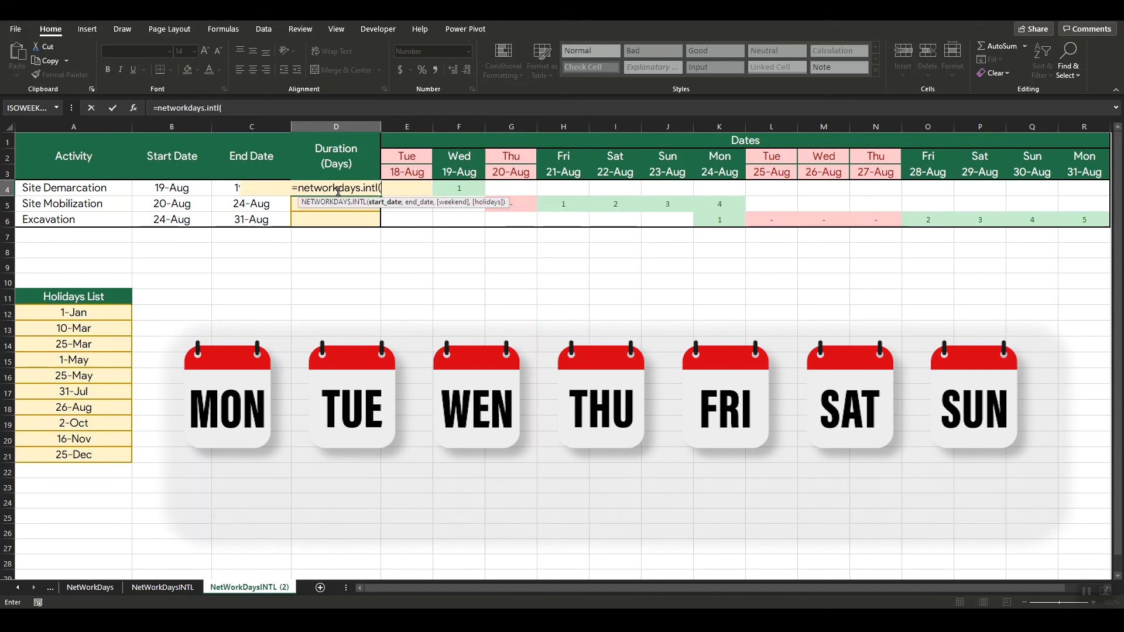
pyautogui.click(188, 189)
pyautogui.write(',')
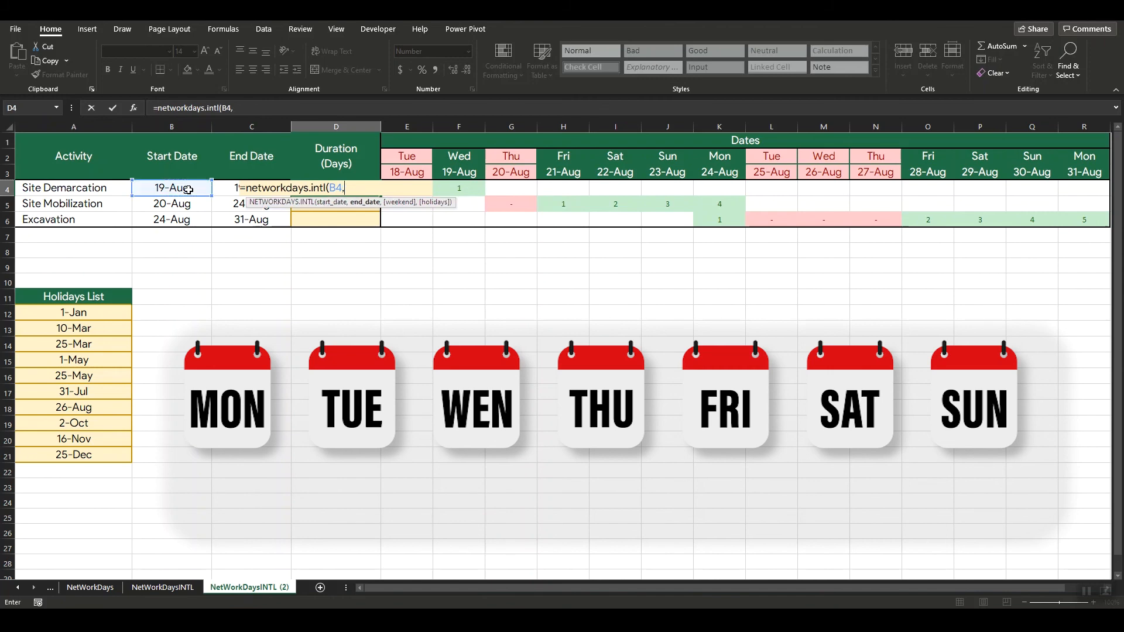
pyautogui.click(227, 188)
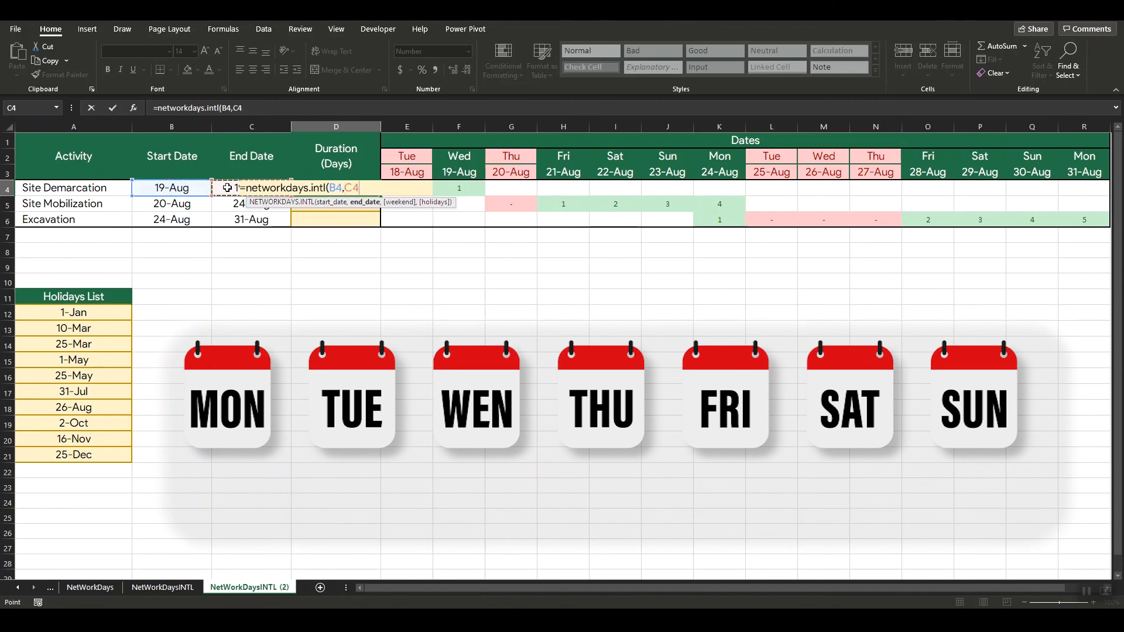
pyautogui.write(',')
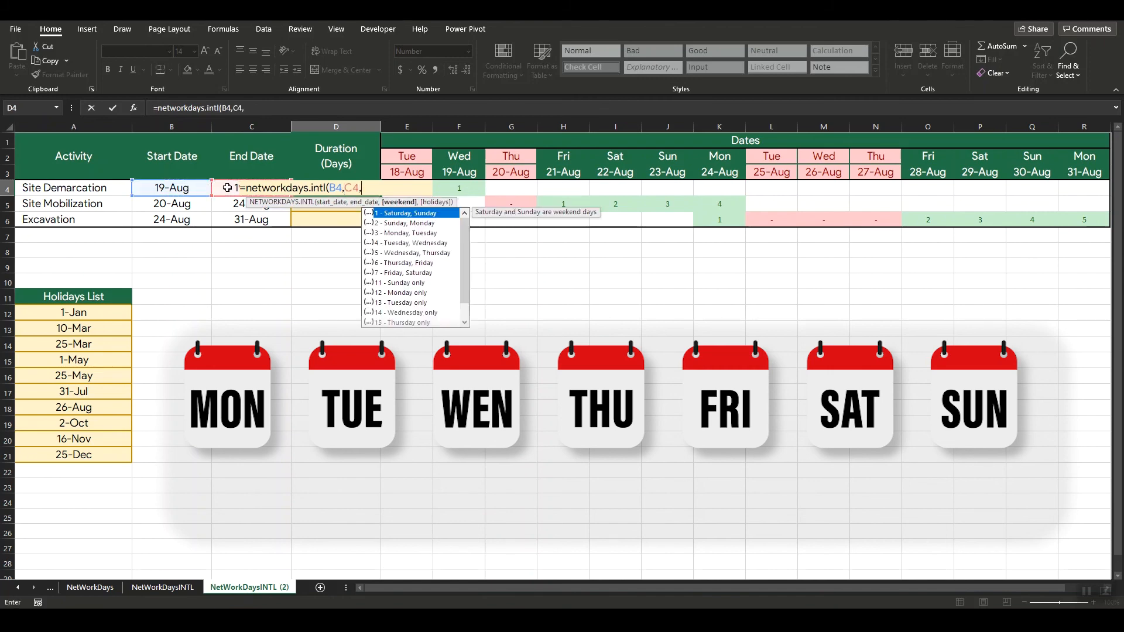
pyautogui.write('"0')
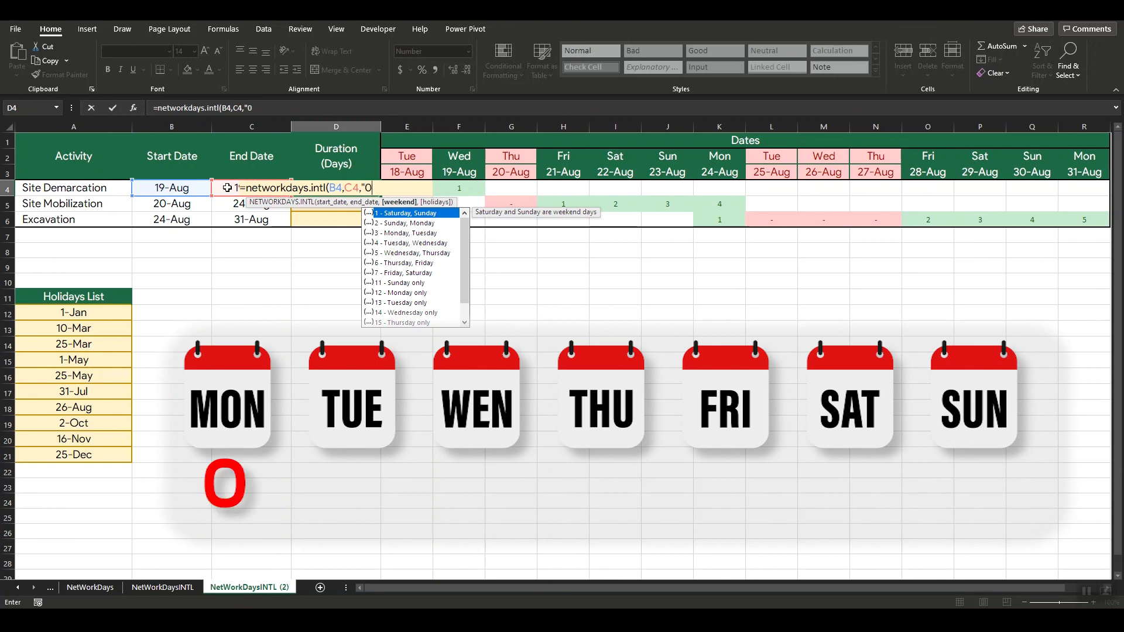
pyautogui.write('101000')
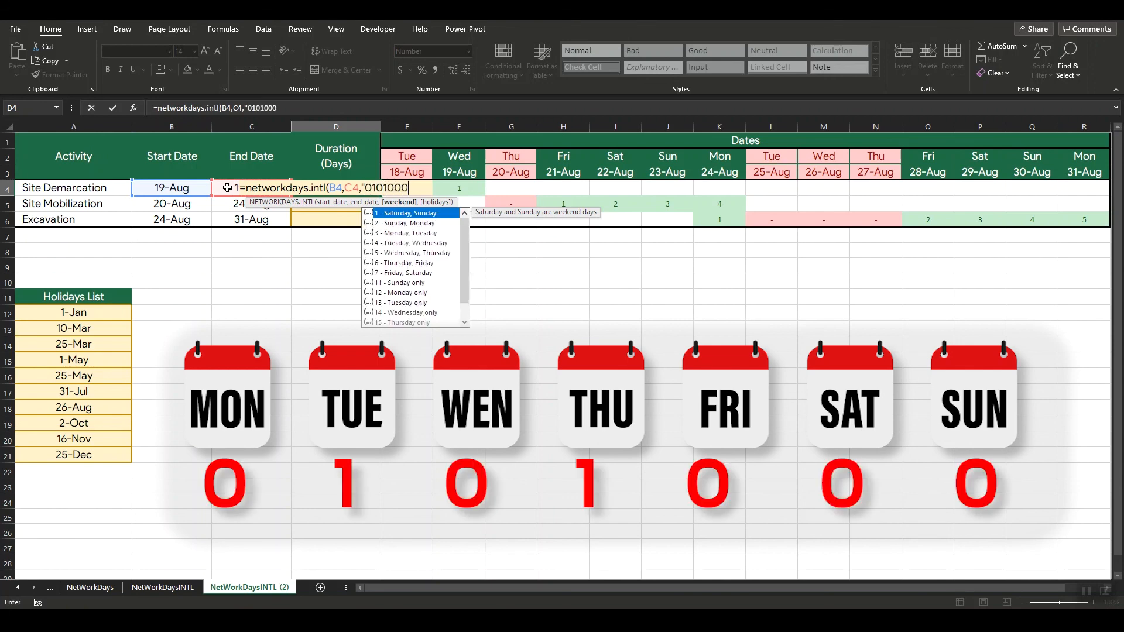
pyautogui.write('",')
# Step: Complete the D4 formula with the weekend string "0101000" (Tuesday and Thursday off) and the absolute holidays range $A$12:$A$21
pyautogui.click(83, 314)
pyautogui.moveTo(83, 314); pyautogui.dragTo(86, 454)
pyautogui.press('F4')
pyautogui.write(')')
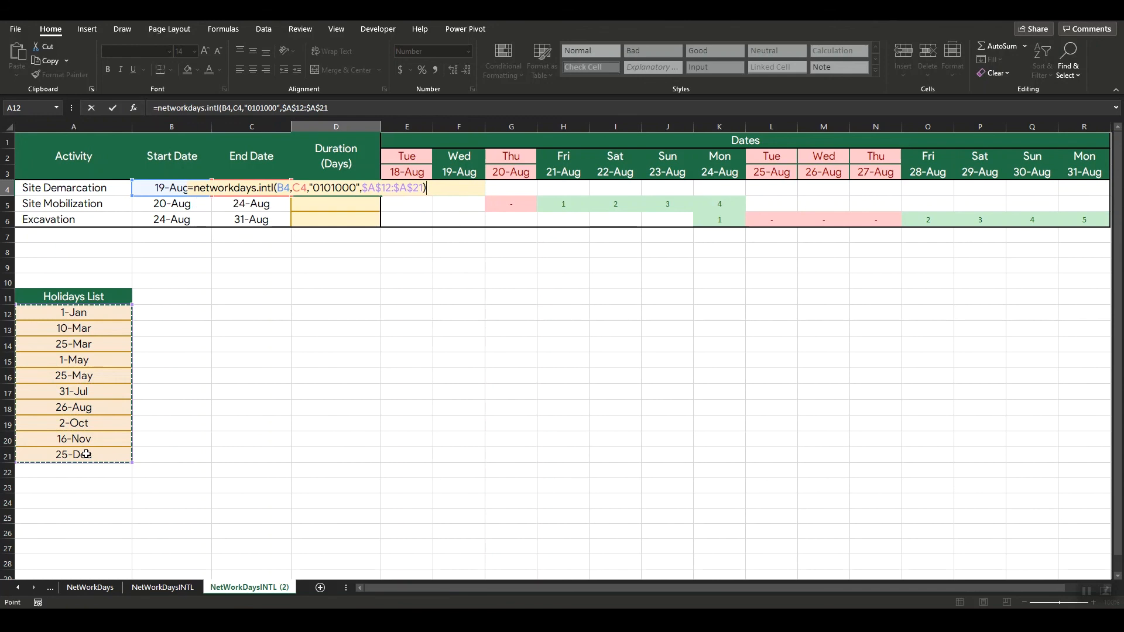
pyautogui.press('Return')
# Step: Fill the custom-weekend NETWORKDAYS.INTL formula from D4 down through D6
pyautogui.click(363, 188)
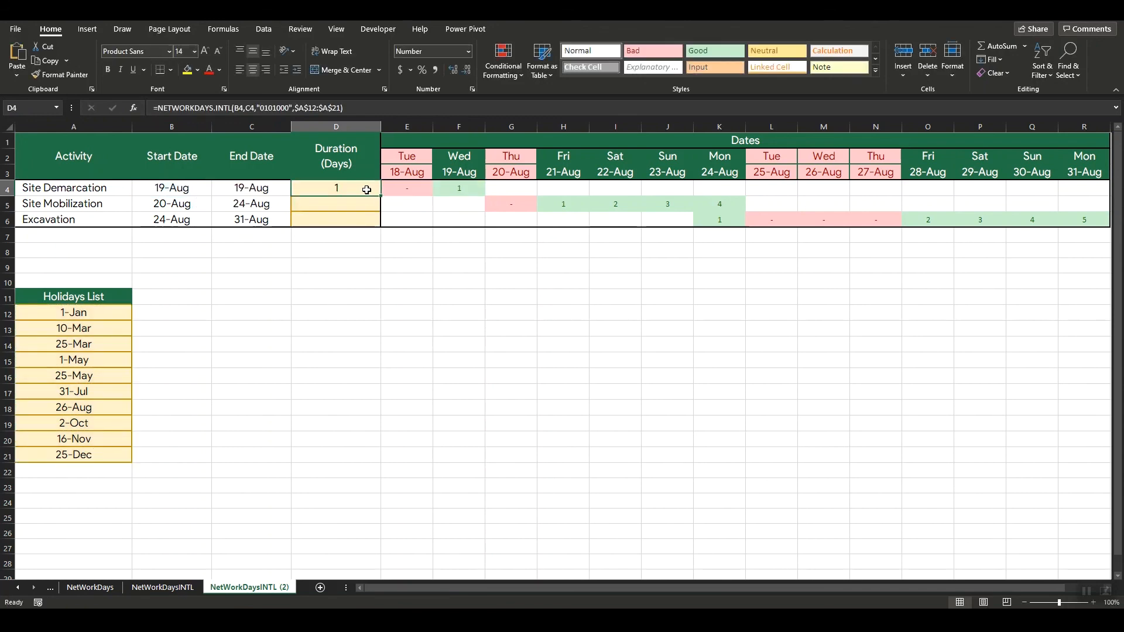
pyautogui.moveTo(381, 195); pyautogui.dragTo(381, 227)
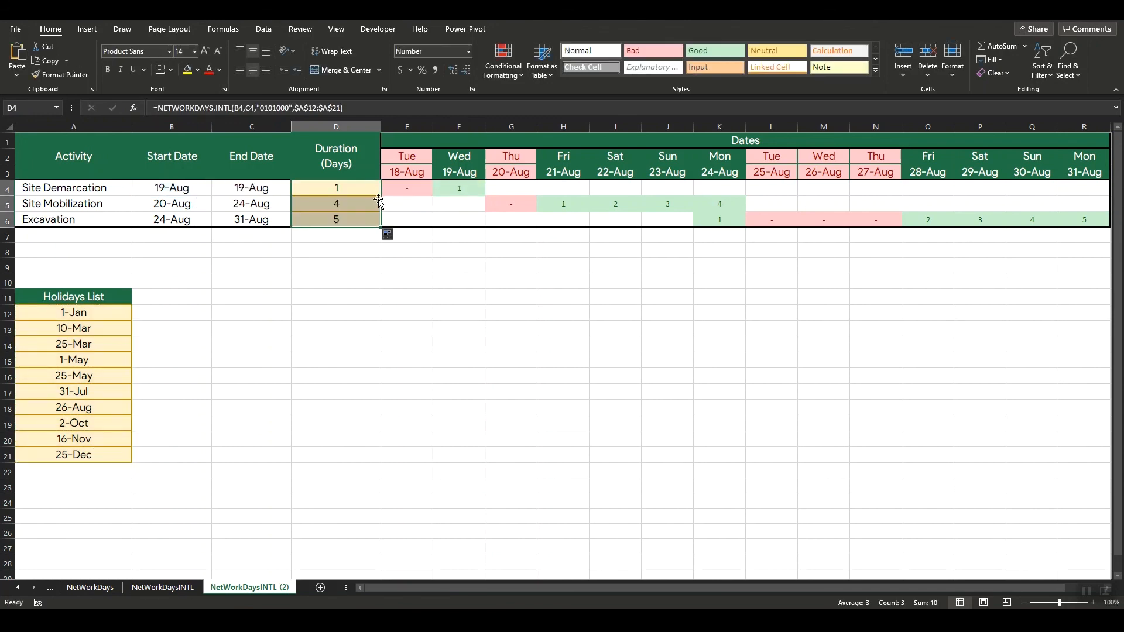
pyautogui.click(370, 247)
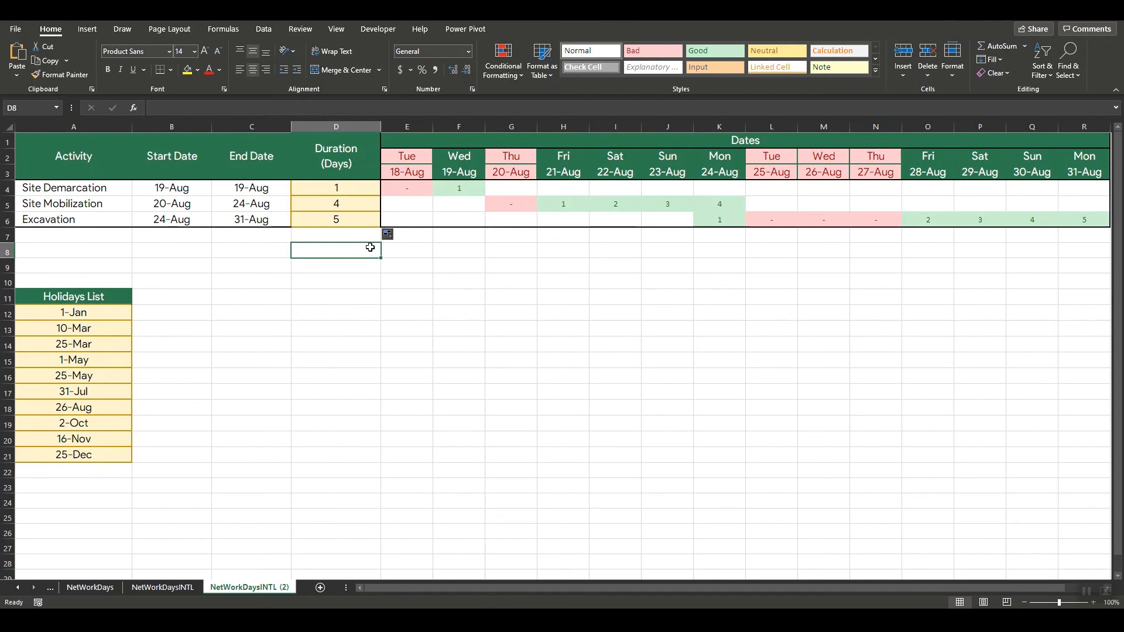